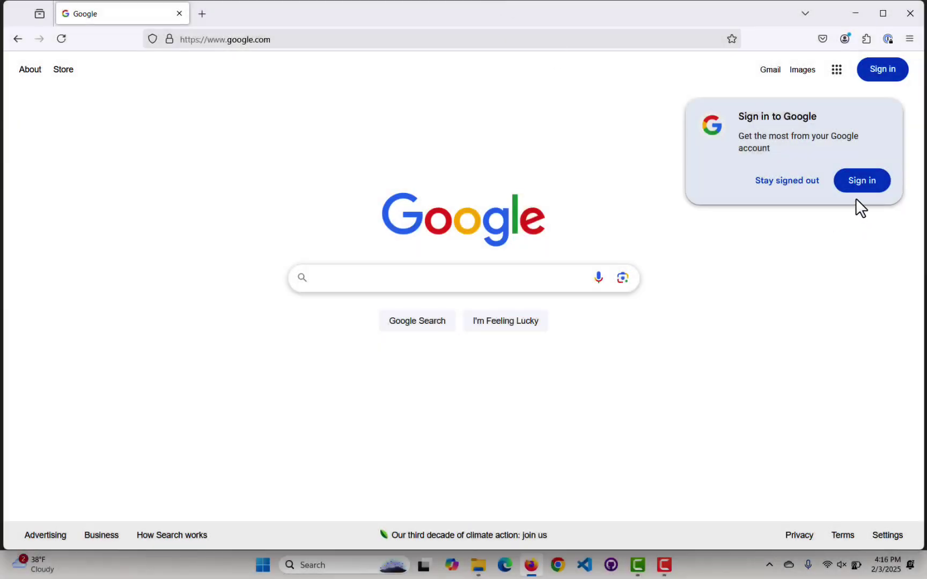
Dismiss the Google sign-in prompt by staying signed out and go to mailvelope.com.
{"action": "left_click", "coordinate": [802, 181]}
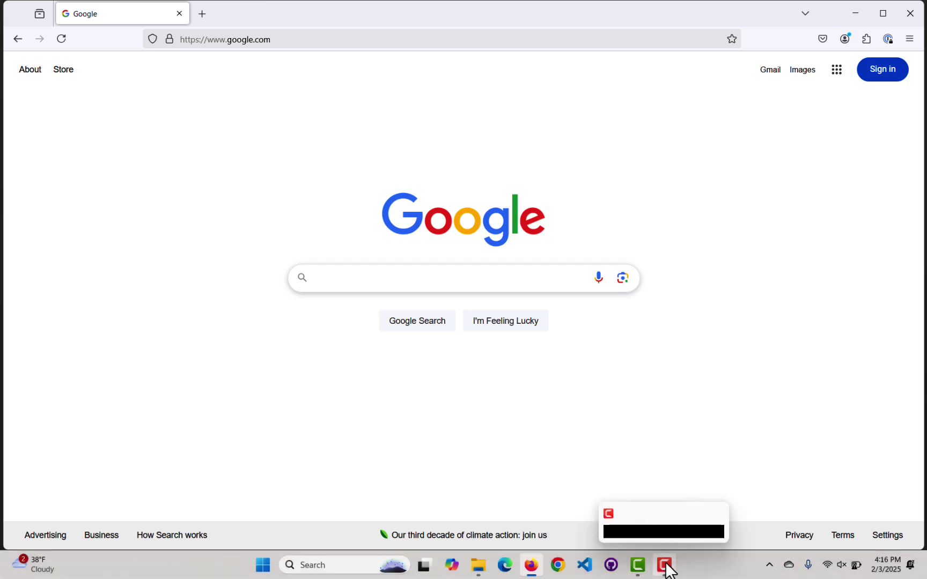
{"action": "left_click", "coordinate": [326, 35]}
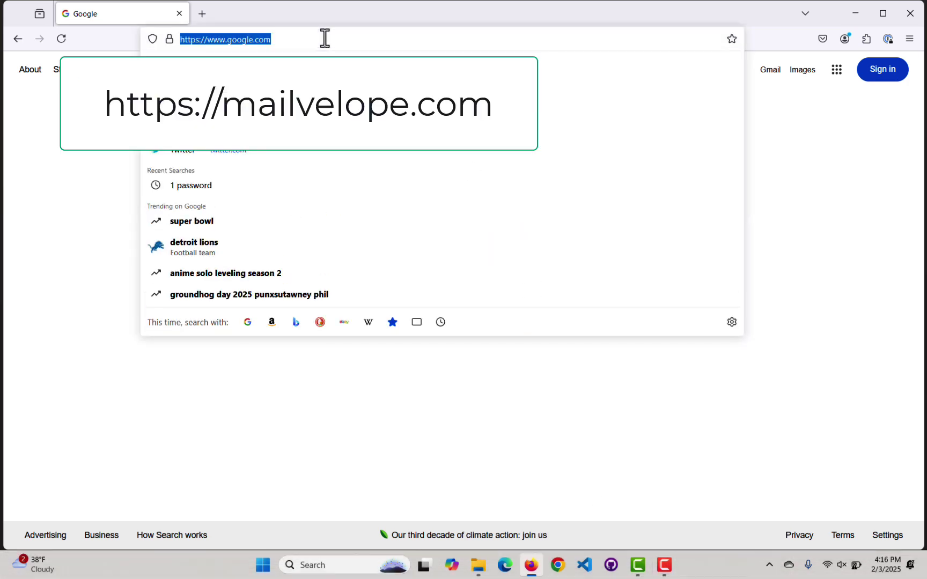
{"action": "type", "text": "mailbe"}
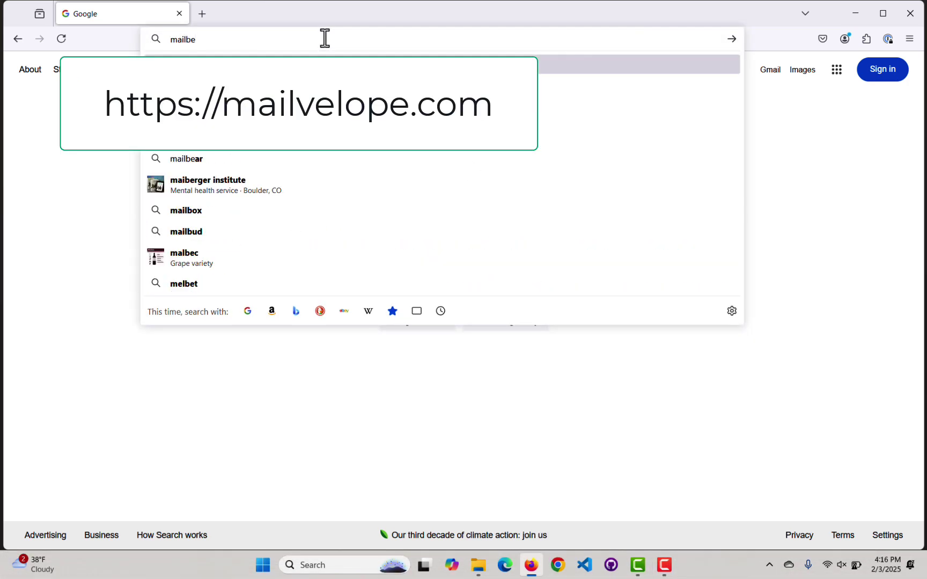
{"action": "key", "text": "BackSpace"}
{"action": "key", "text": "BackSpace"}
{"action": "type", "text": "velope.com"}
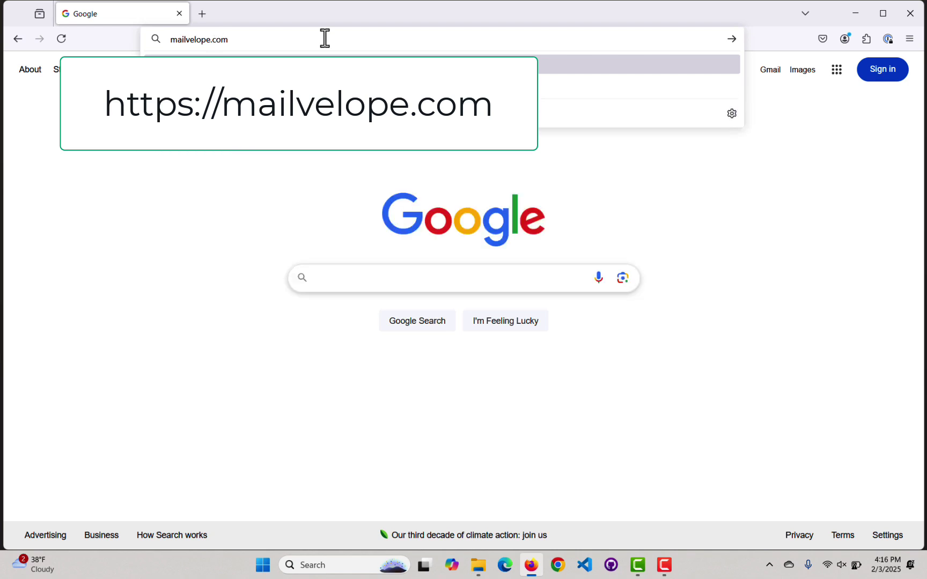
{"action": "key", "text": "Return"}
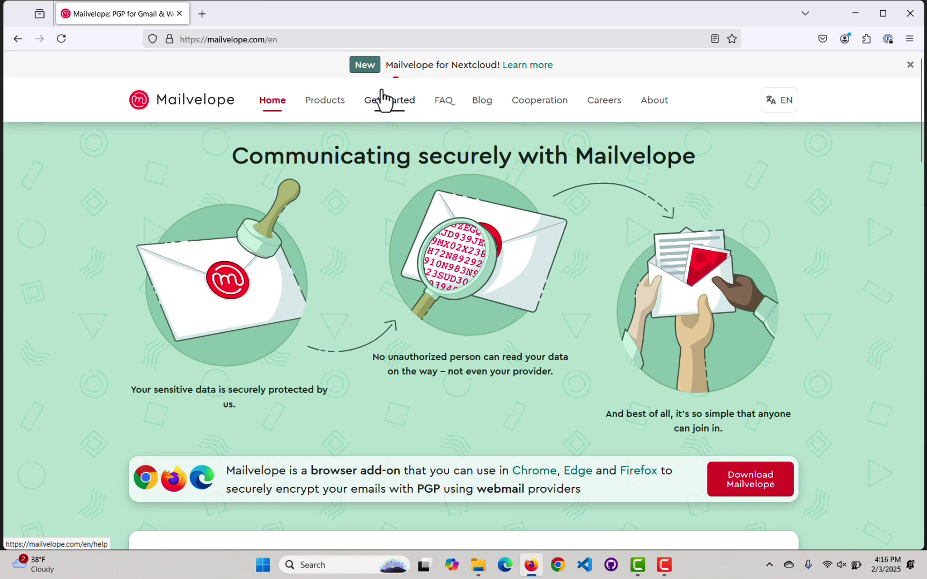
Install Mailvelope for Mozilla Firefox from Add-ons, allowing it to run in private windows.
{"action": "left_click", "coordinate": [384, 100]}
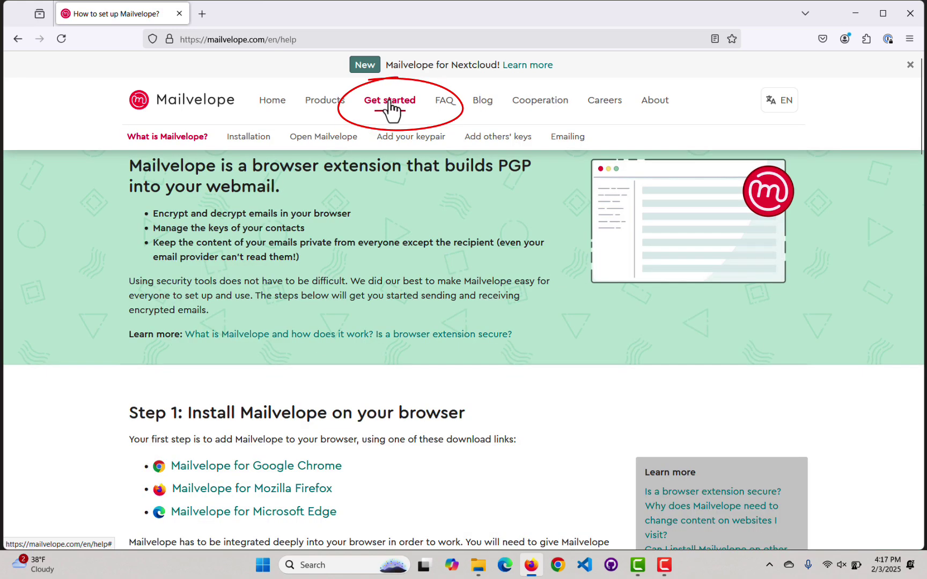
{"action": "left_click", "coordinate": [312, 491]}
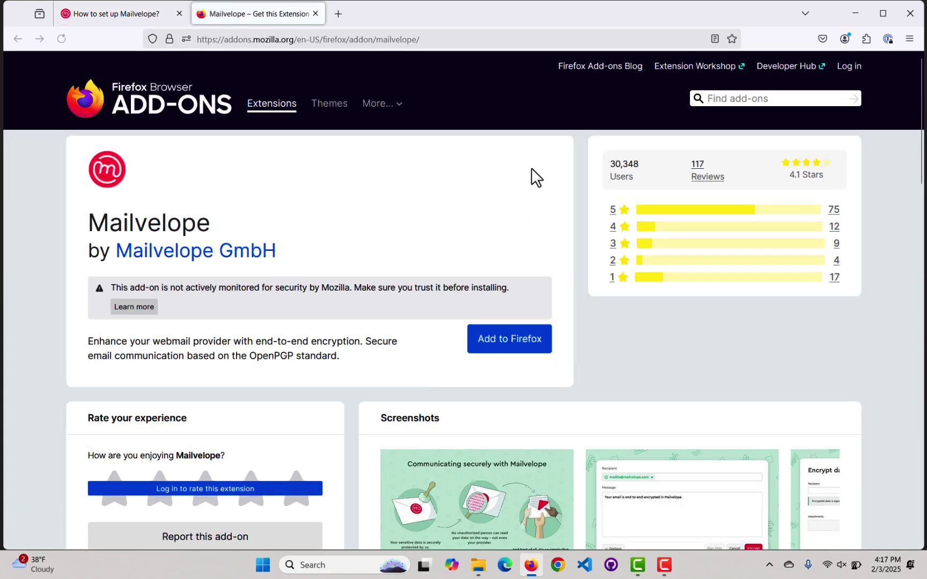
{"action": "left_click", "coordinate": [509, 349]}
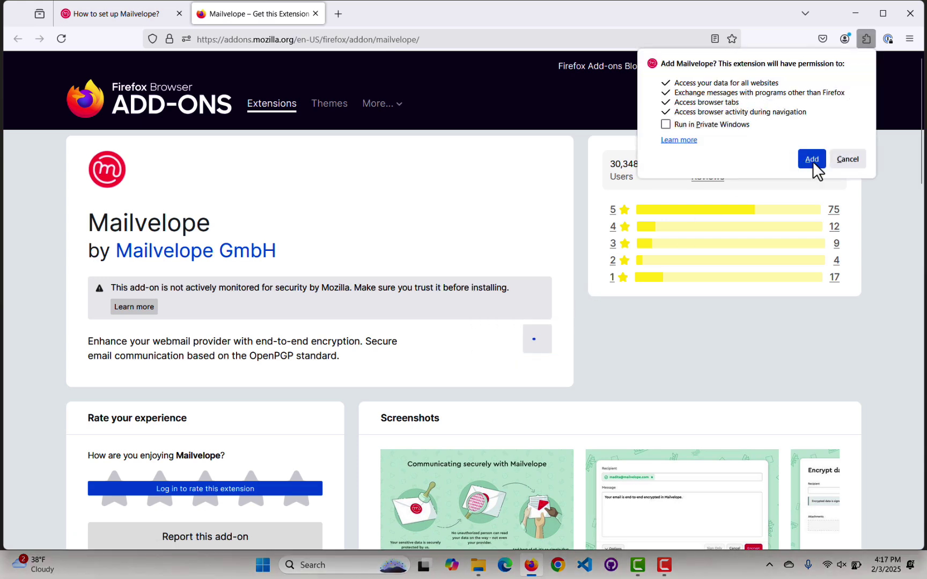
{"action": "left_click", "coordinate": [666, 125]}
{"action": "left_click", "coordinate": [813, 161]}
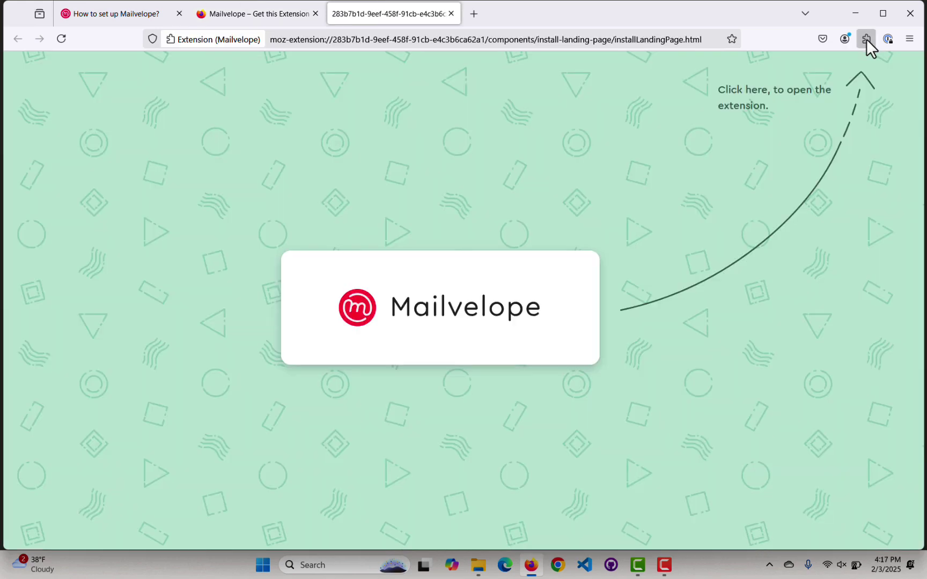
Pin Mailvelope to the toolbar and start its setup with Let's start!
{"action": "left_click", "coordinate": [867, 39]}
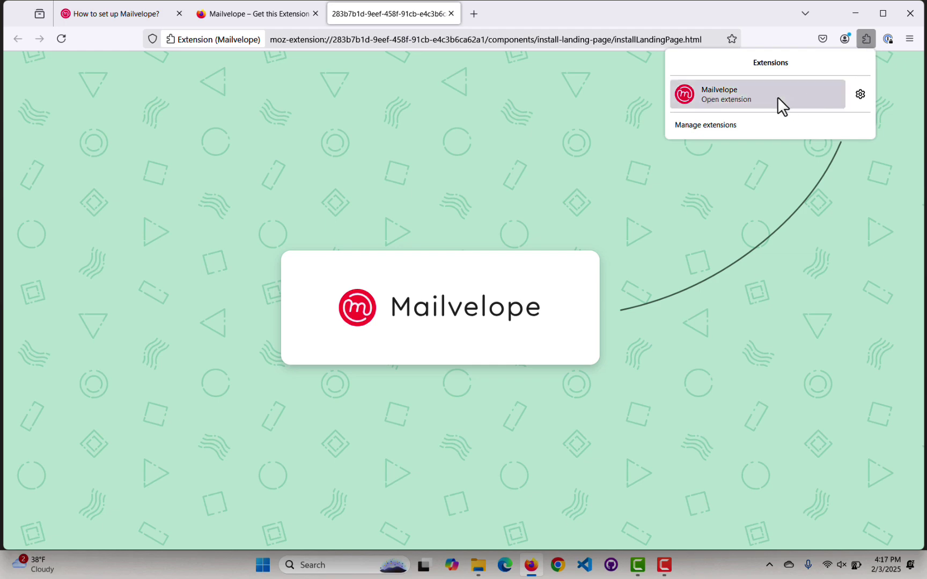
{"action": "right_click", "coordinate": [818, 92]}
{"action": "left_click", "coordinate": [852, 106]}
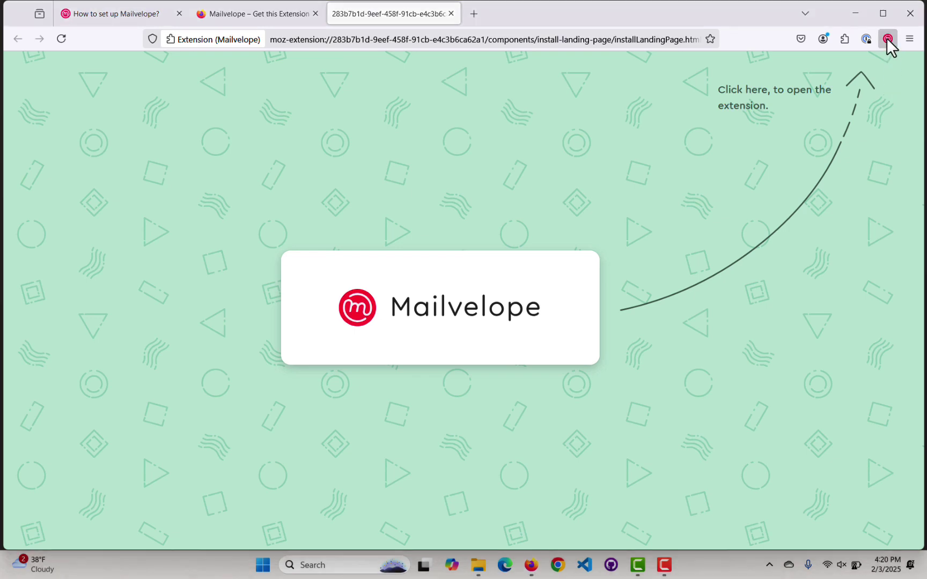
{"action": "left_click", "coordinate": [887, 40]}
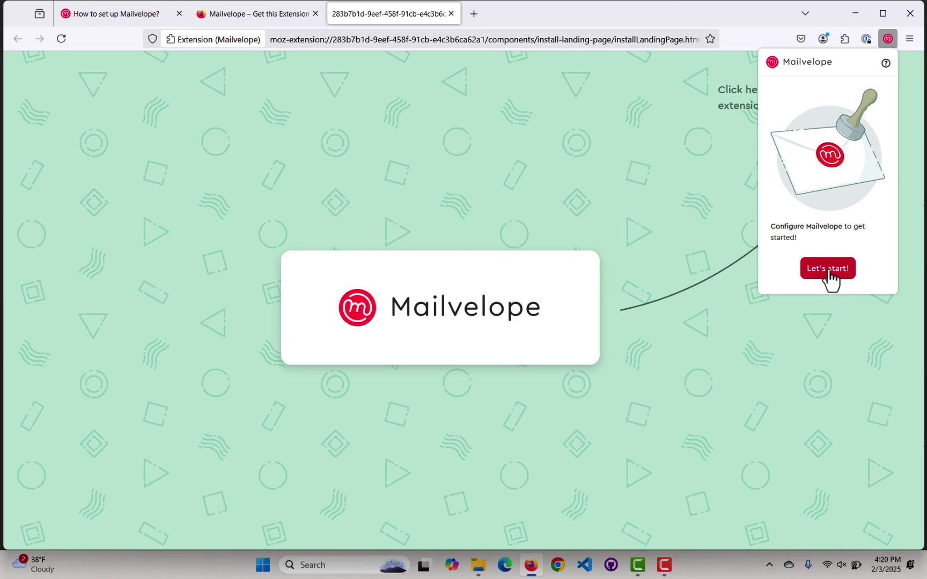
{"action": "left_click", "coordinate": [830, 274]}
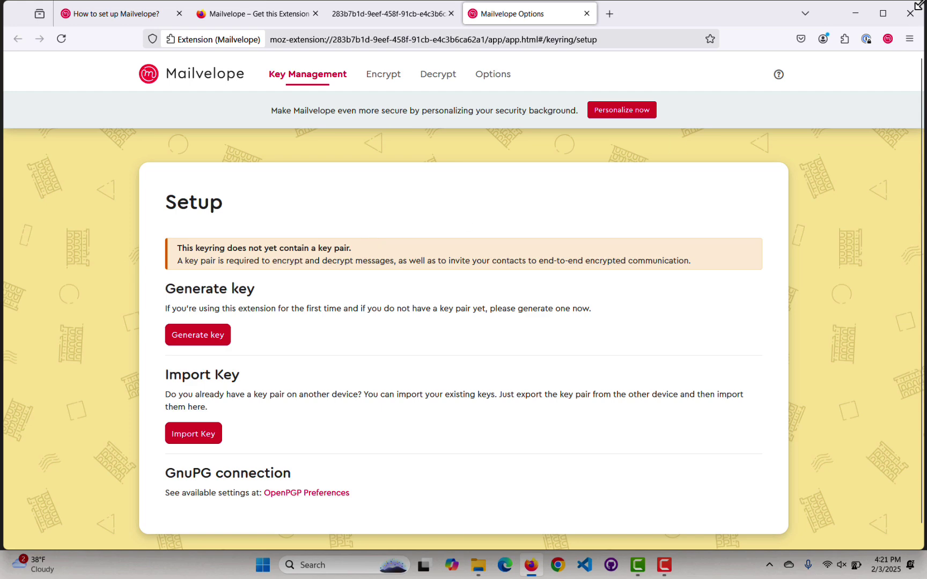
Generate a key pair with the owner's full name, pasted e-mail address and a key password.
{"action": "left_click", "coordinate": [183, 338]}
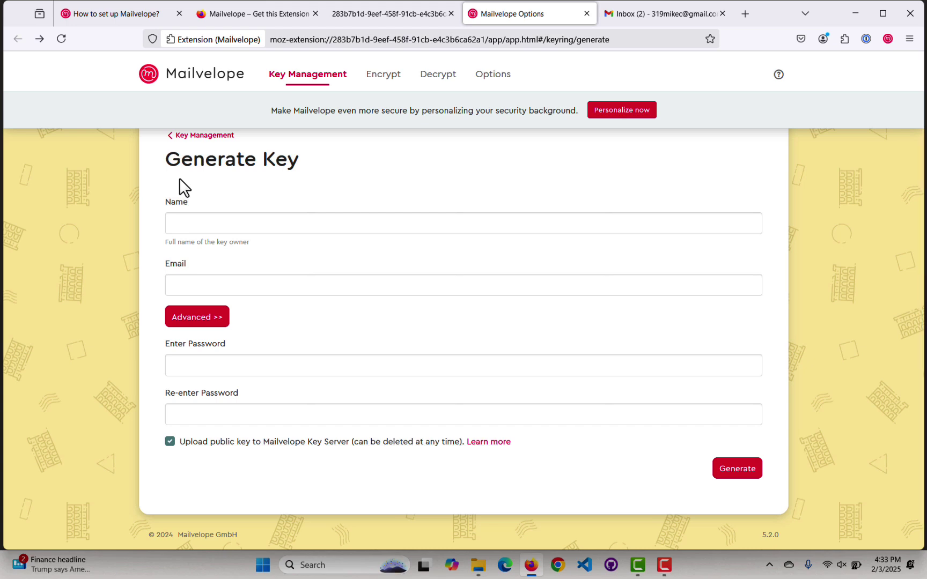
{"action": "left_click", "coordinate": [221, 223]}
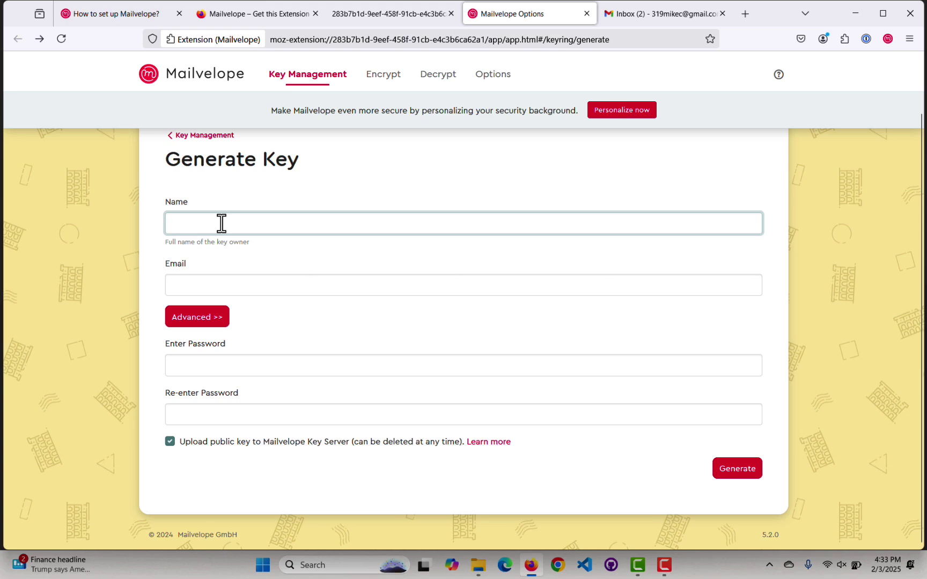
{"action": "key", "text": "Tab"}
{"action": "key", "text": "ctrl+v"}
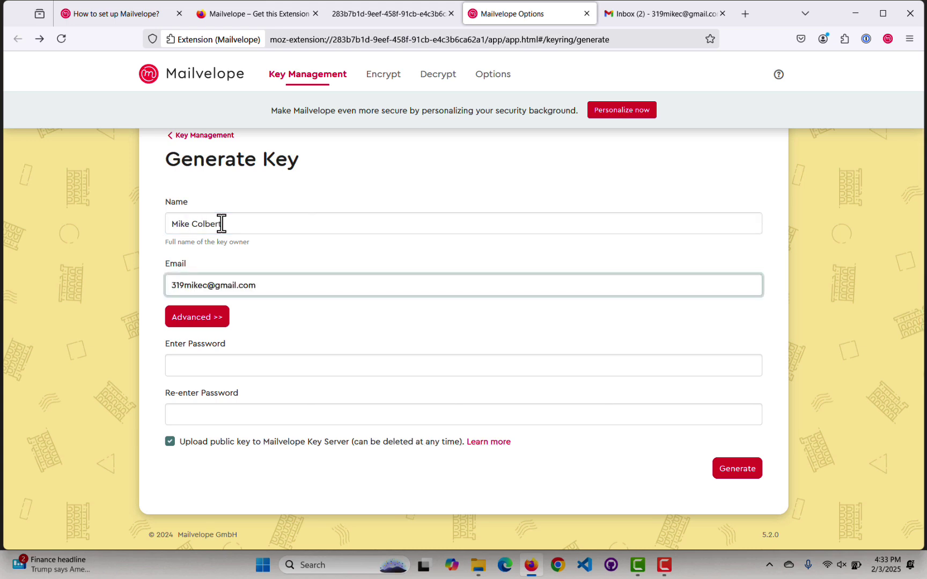
{"action": "left_click", "coordinate": [192, 320]}
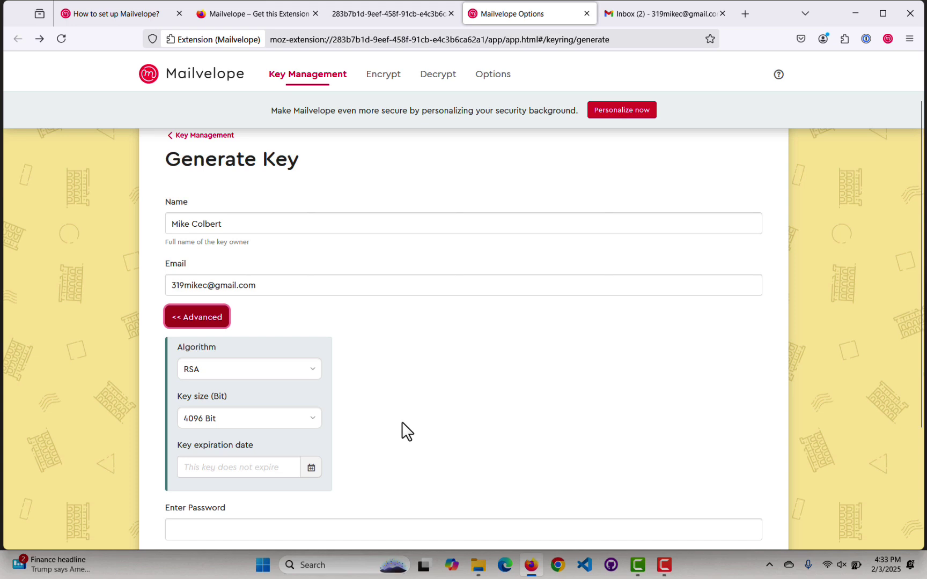
{"action": "left_click", "coordinate": [184, 322]}
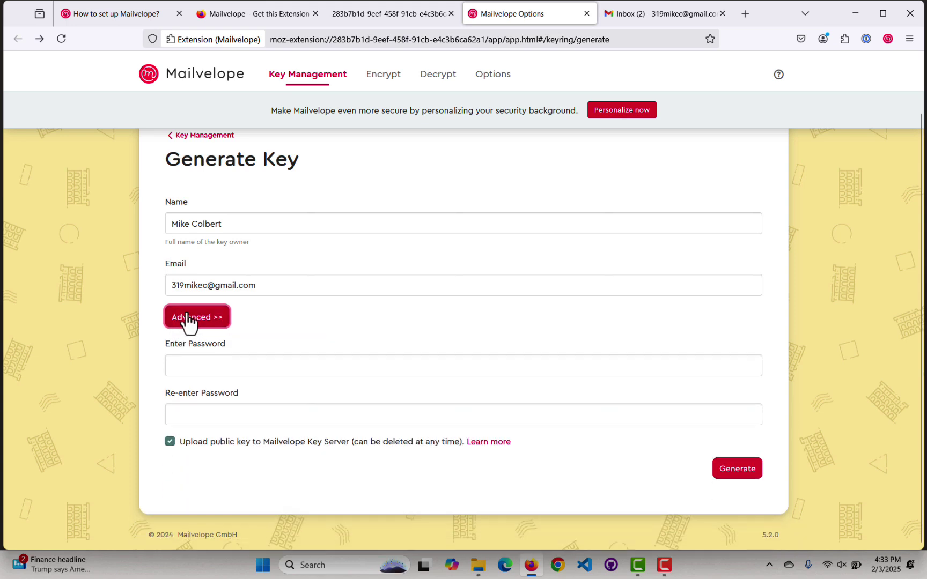
{"action": "left_click", "coordinate": [194, 371]}
{"action": "type", "text": "••"}
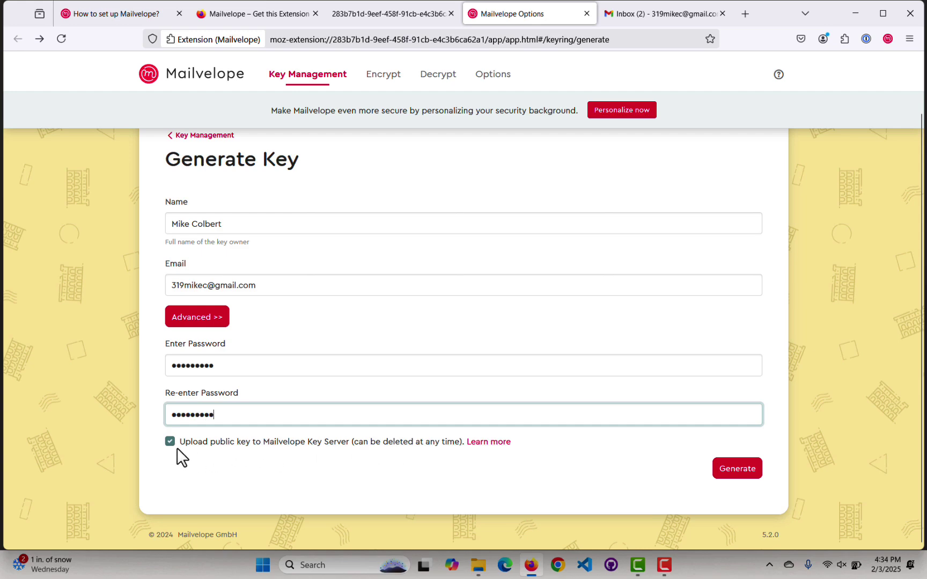
{"action": "left_click", "coordinate": [734, 472]}
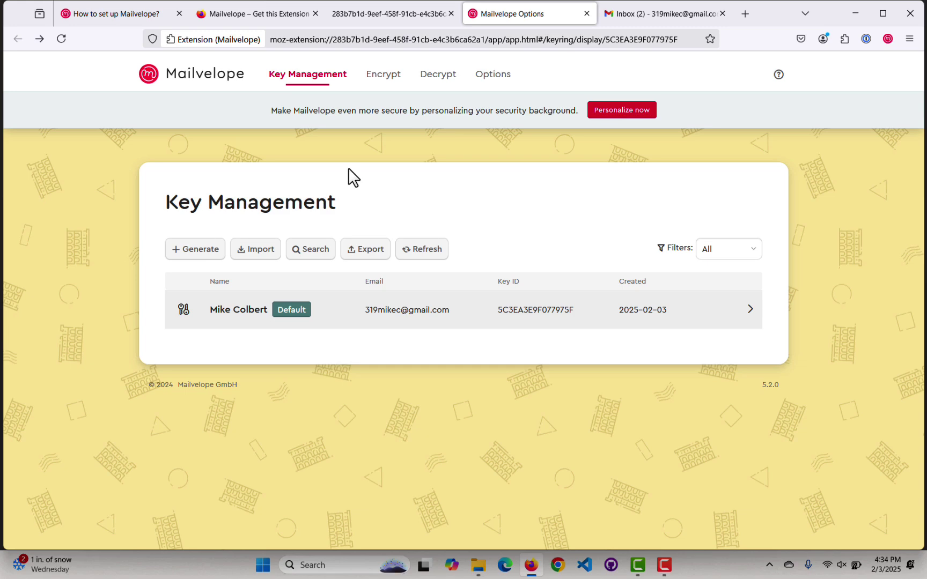
Save Security options to show decrypted messages in a separate Mailvelope popup.
{"action": "left_click", "coordinate": [490, 78]}
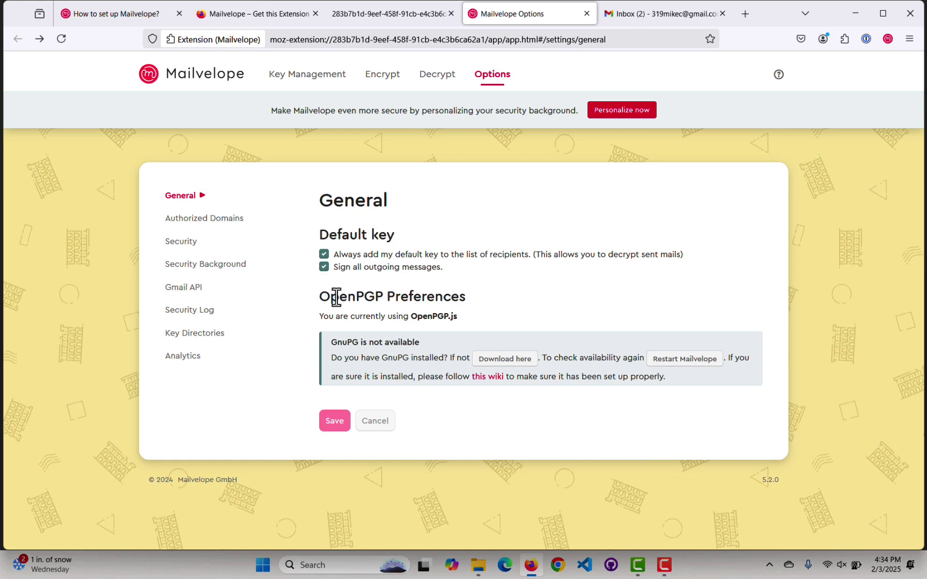
{"action": "left_click", "coordinate": [181, 242]}
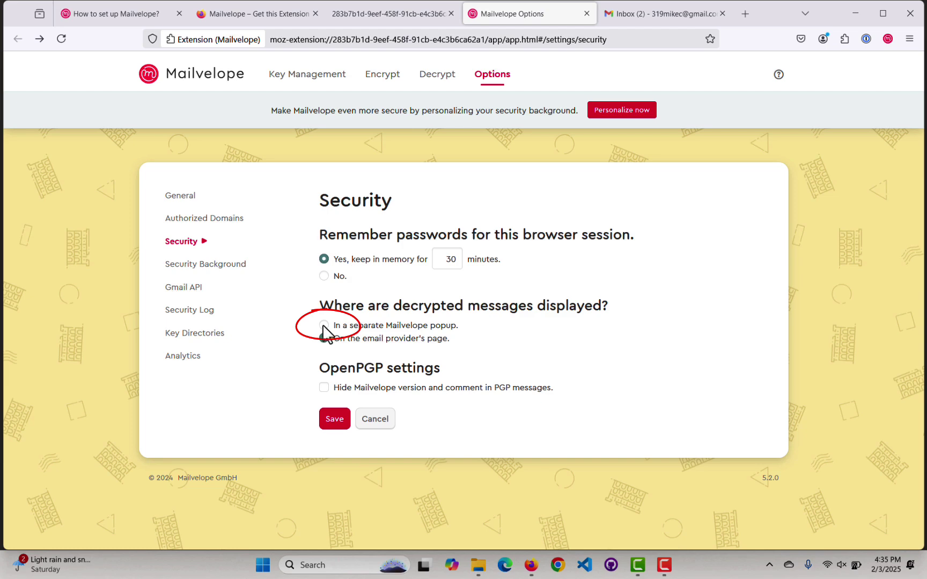
{"action": "left_click", "coordinate": [324, 326]}
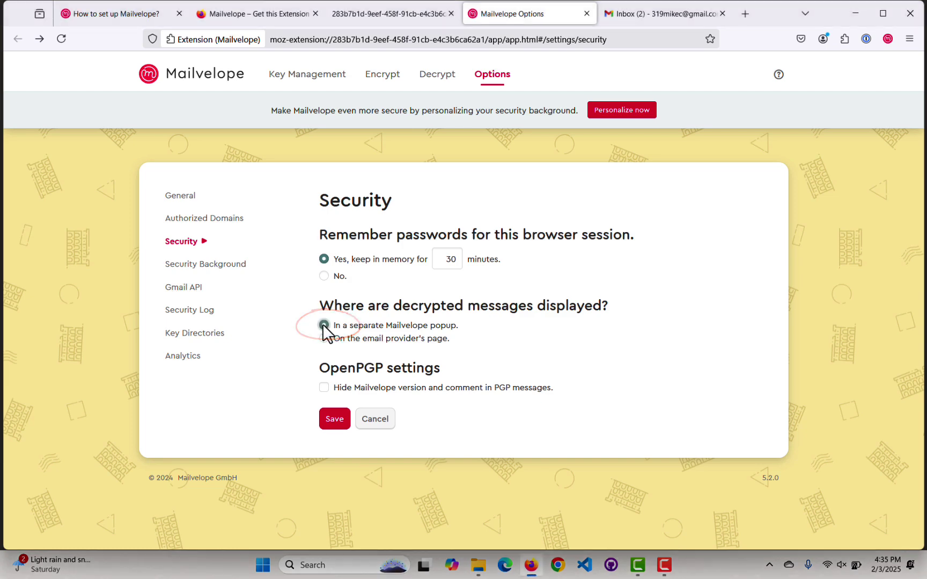
{"action": "left_click", "coordinate": [334, 420]}
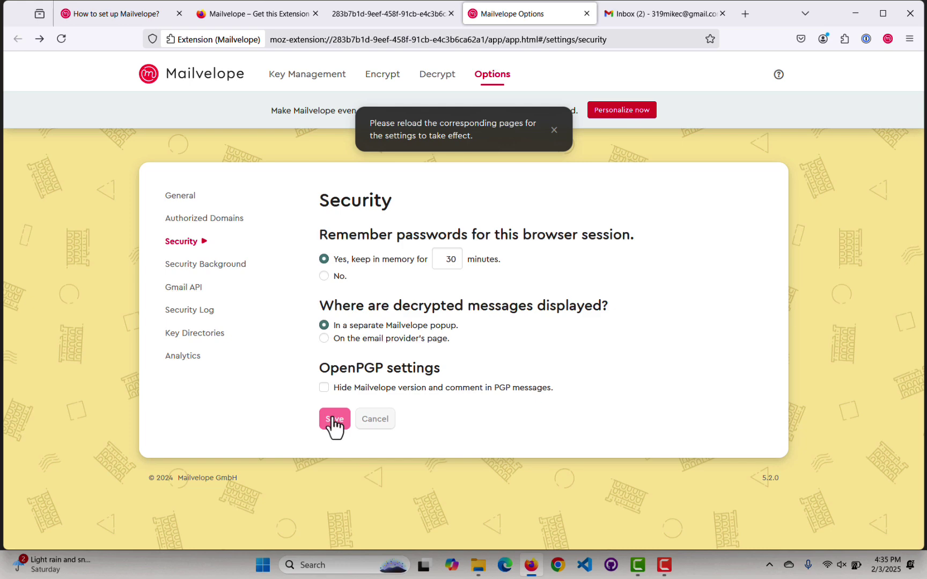
{"action": "left_click", "coordinate": [198, 266]}
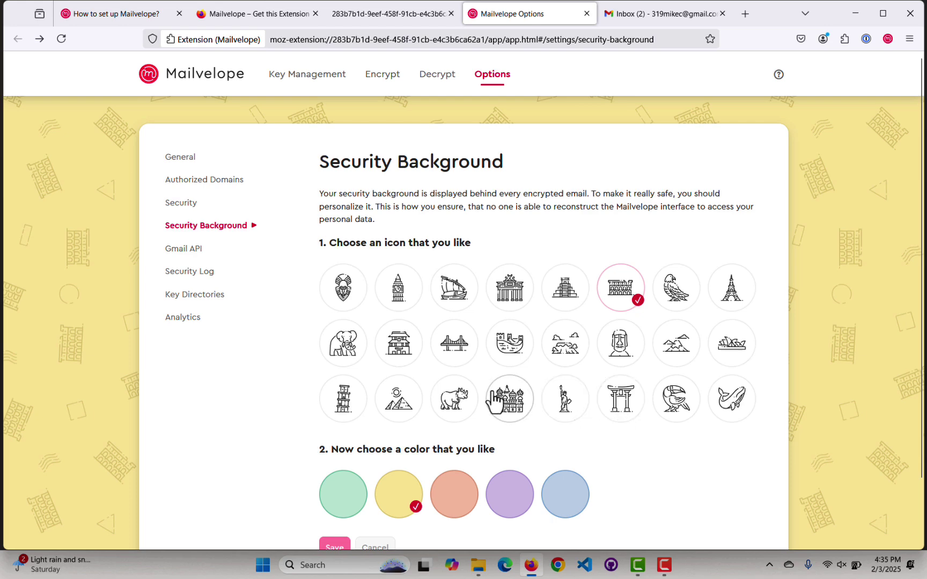
Set the security background to the Statue of Liberty icon in blue and save.
{"action": "left_click", "coordinate": [568, 406]}
{"action": "left_click", "coordinate": [567, 494]}
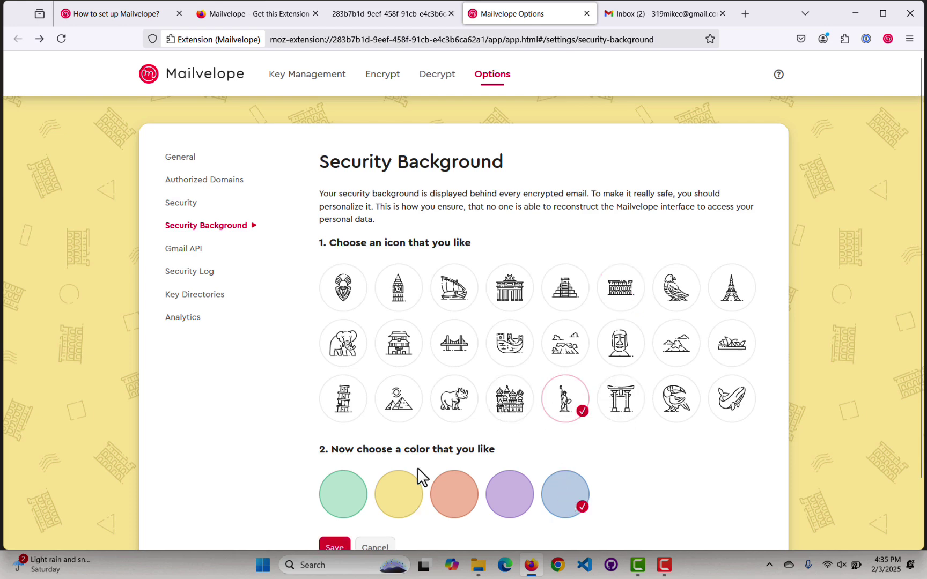
{"action": "left_click", "coordinate": [334, 549]}
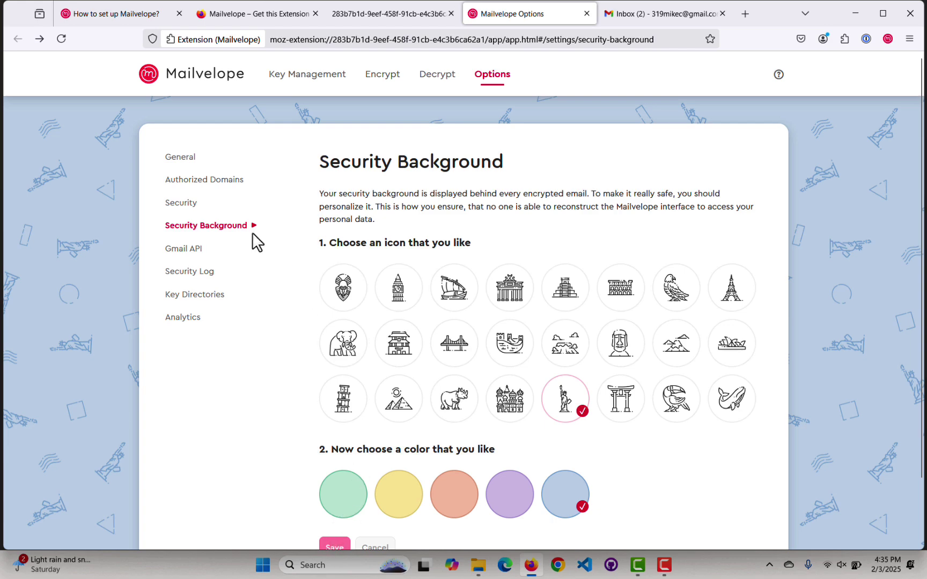
Toggle Gmail API Integration off and back on, then view Key Directories.
{"action": "left_click", "coordinate": [180, 252]}
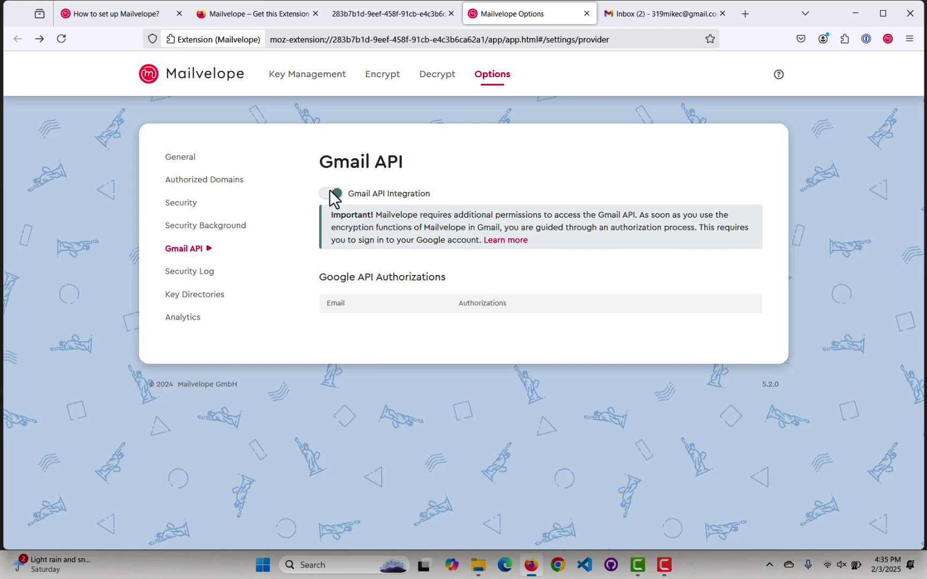
{"action": "left_click", "coordinate": [326, 195]}
{"action": "left_click", "coordinate": [336, 193]}
{"action": "left_click", "coordinate": [189, 301]}
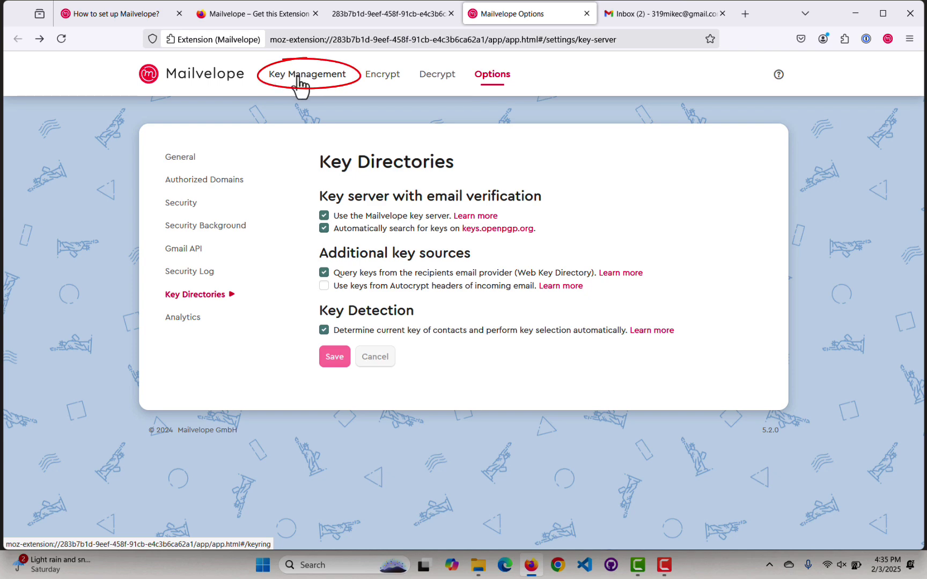
Synchronize the default key with the Mailvelope key server and check the Gmail inbox.
{"action": "left_click", "coordinate": [297, 78]}
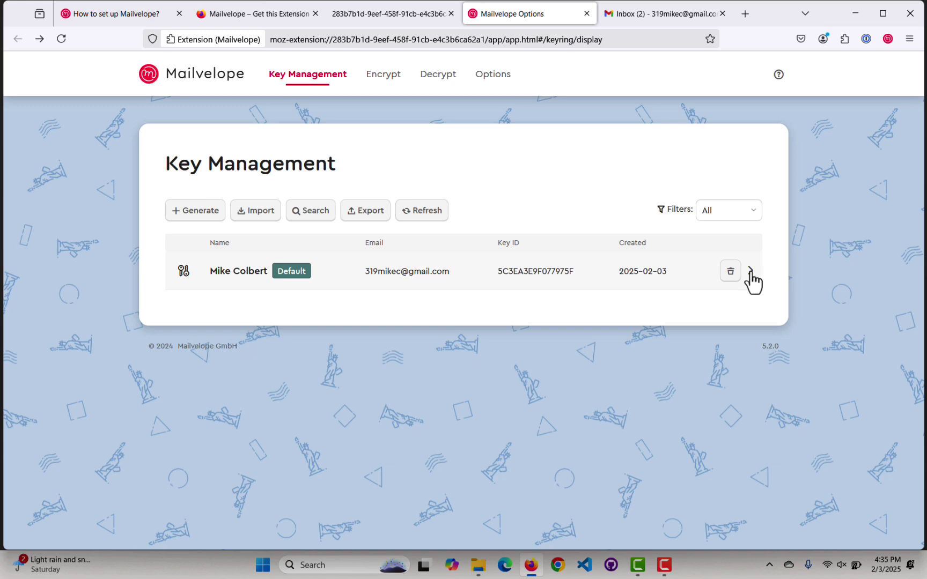
{"action": "left_click", "coordinate": [751, 273]}
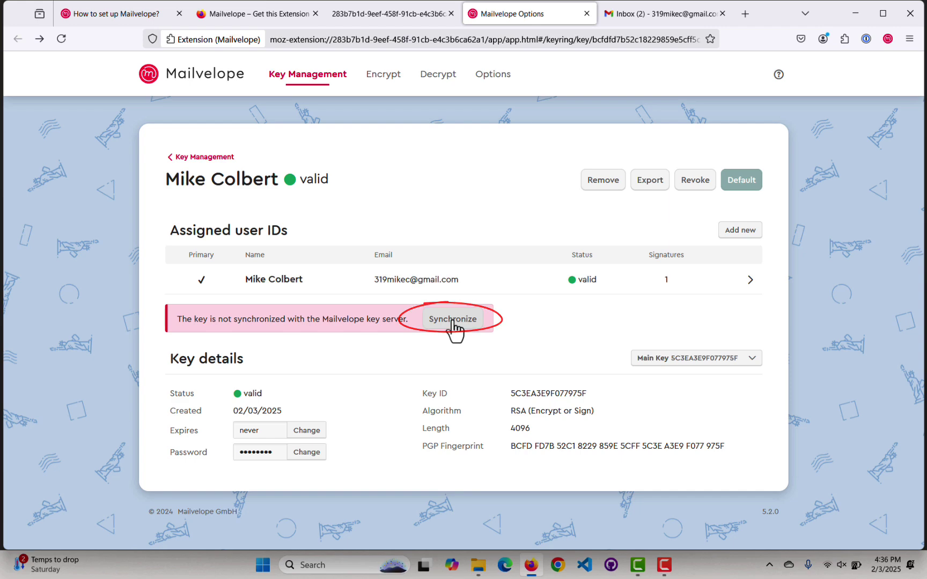
{"action": "left_click", "coordinate": [452, 322]}
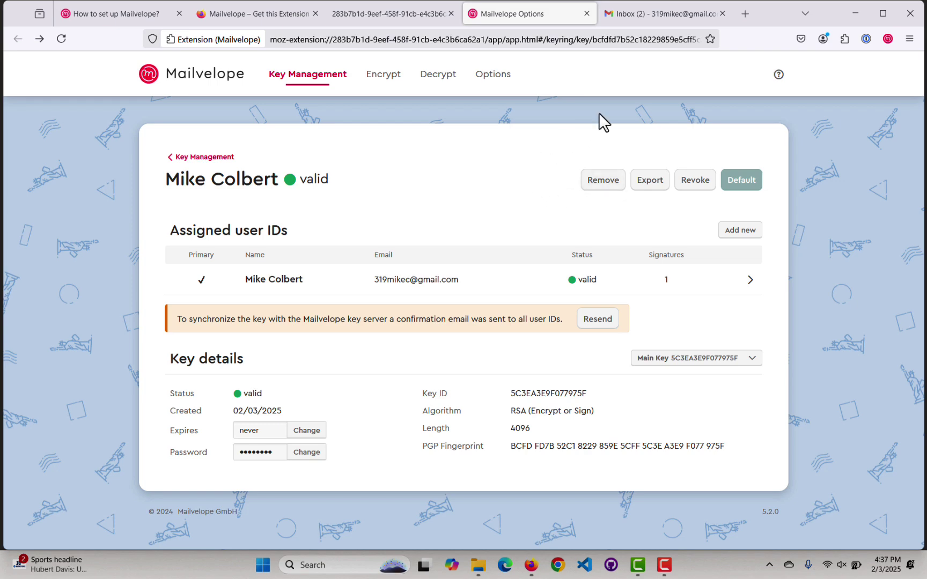
{"action": "left_click", "coordinate": [664, 14]}
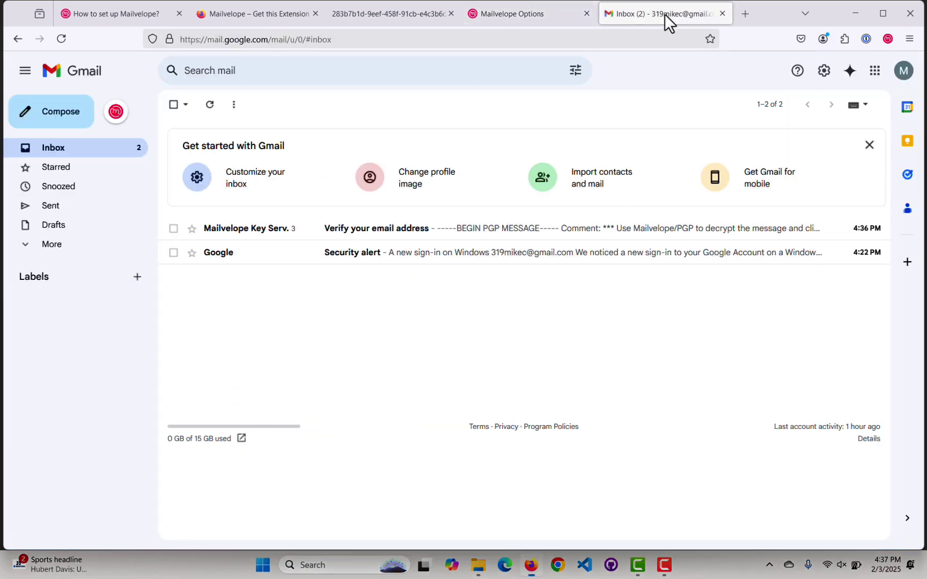
Open the 'Verify your email address' message and attempt decrypting the first encrypted copy.
{"action": "left_click", "coordinate": [265, 230]}
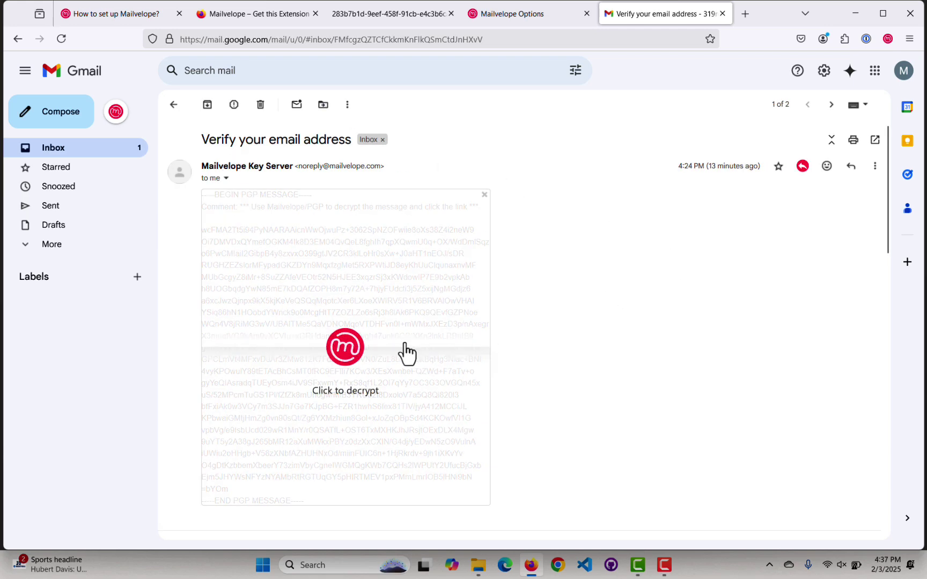
{"action": "scroll", "coordinate": [407, 351], "scroll_direction": "down", "scroll_amount": 5}
{"action": "scroll", "coordinate": [407, 351], "scroll_direction": "down", "scroll_amount": 5}
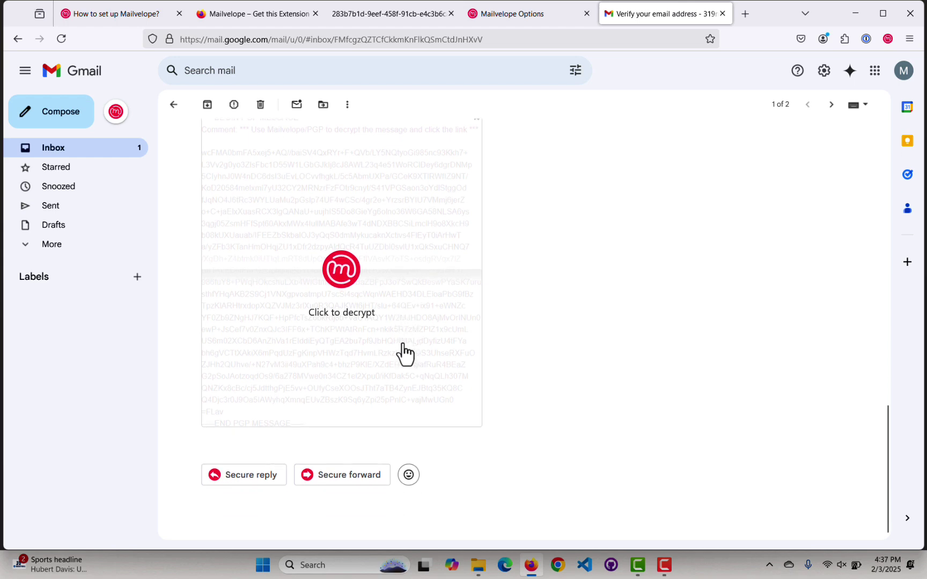
{"action": "scroll", "coordinate": [406, 352], "scroll_direction": "up", "scroll_amount": 10}
{"action": "scroll", "coordinate": [404, 353], "scroll_direction": "up", "scroll_amount": 2}
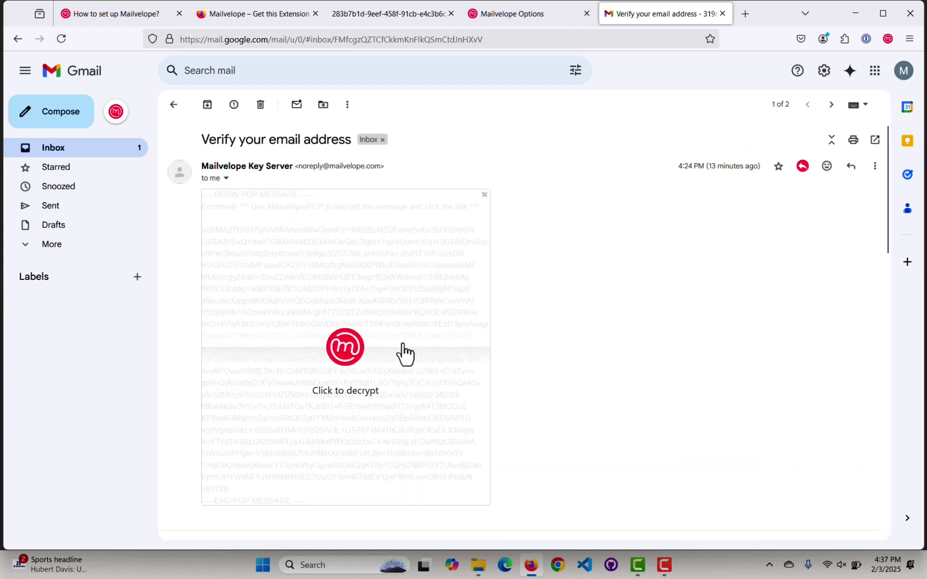
{"action": "left_click", "coordinate": [396, 318]}
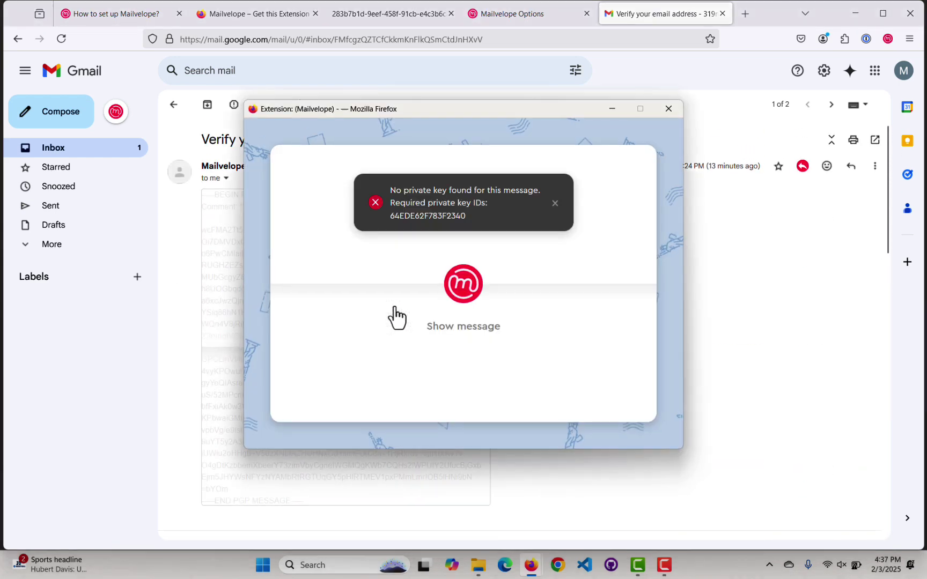
{"action": "left_click", "coordinate": [668, 109]}
Decrypt the 4:36 PM message with the key password and follow its verification link.
{"action": "scroll", "coordinate": [416, 337], "scroll_direction": "down", "scroll_amount": 10}
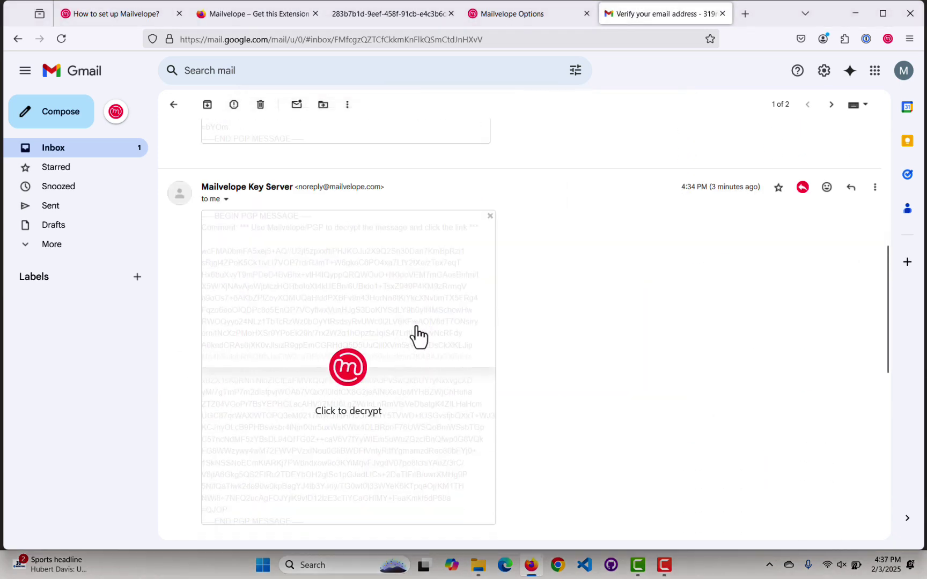
{"action": "left_click", "coordinate": [377, 343]}
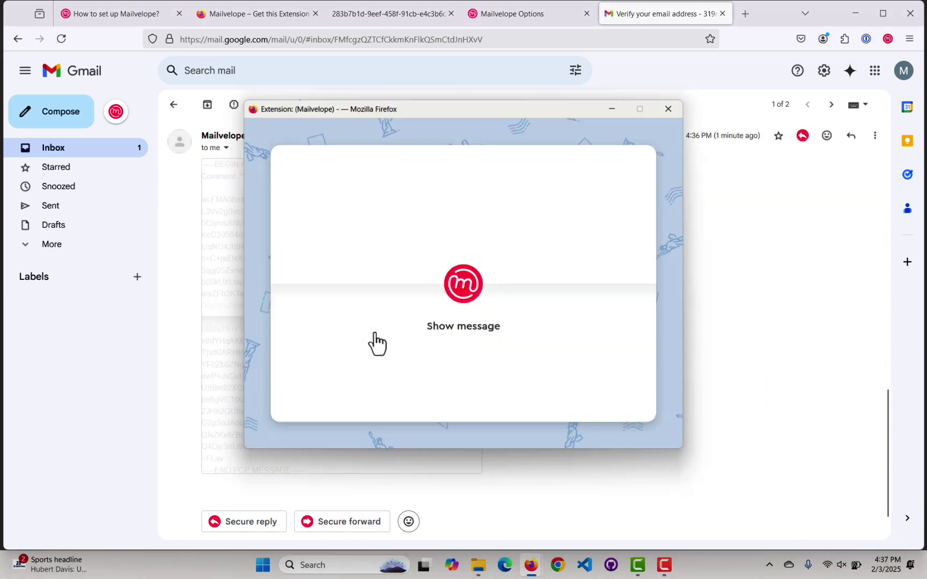
{"action": "left_click", "coordinate": [465, 287]}
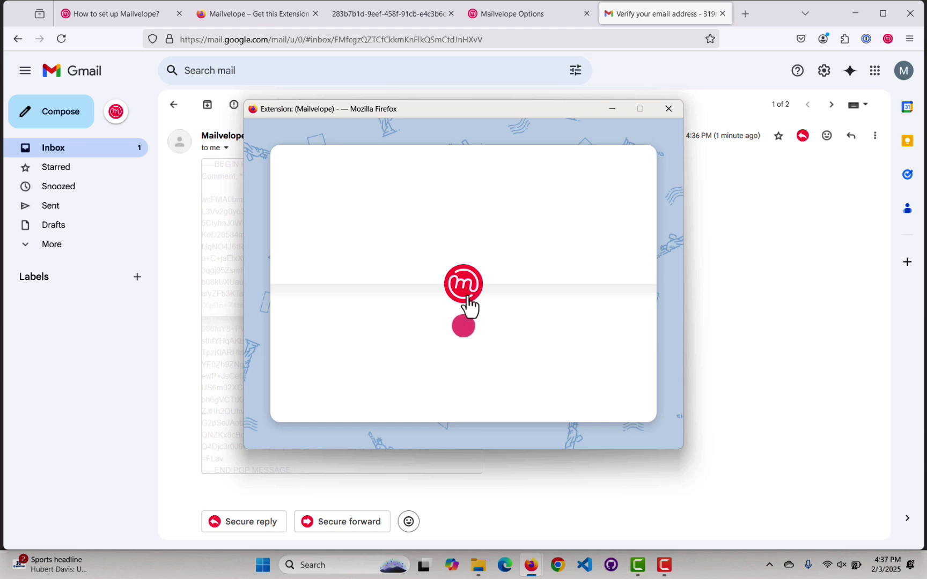
{"action": "key", "text": "ctrl+v"}
{"action": "left_click", "coordinate": [486, 371]}
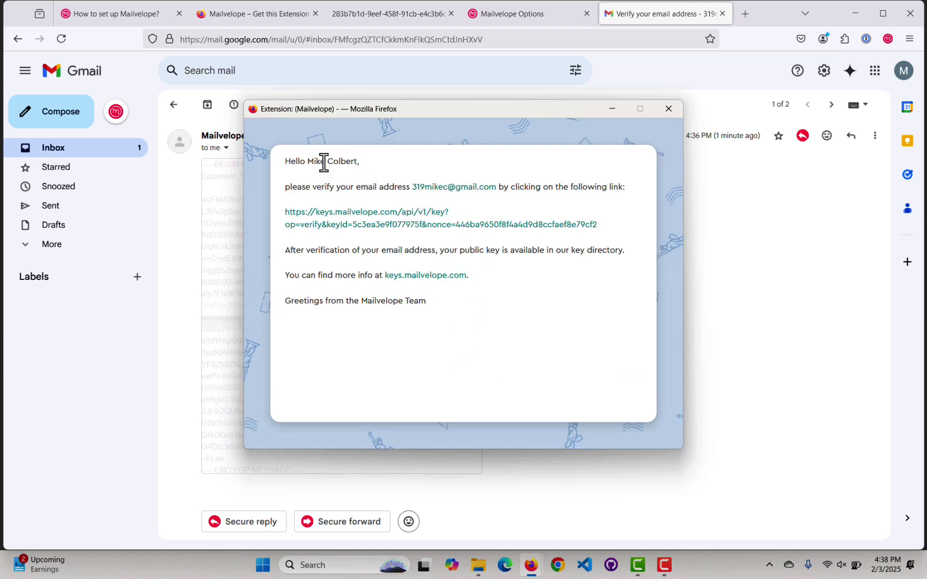
{"action": "left_click", "coordinate": [351, 227]}
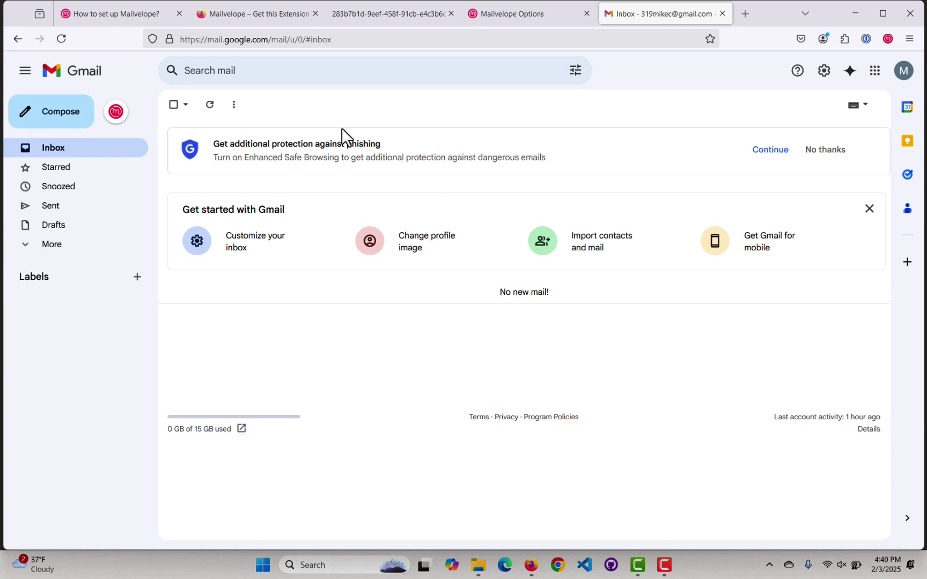
Sign Mailvelope in with the Google account, granting permission to view and send email.
{"action": "left_click", "coordinate": [115, 113]}
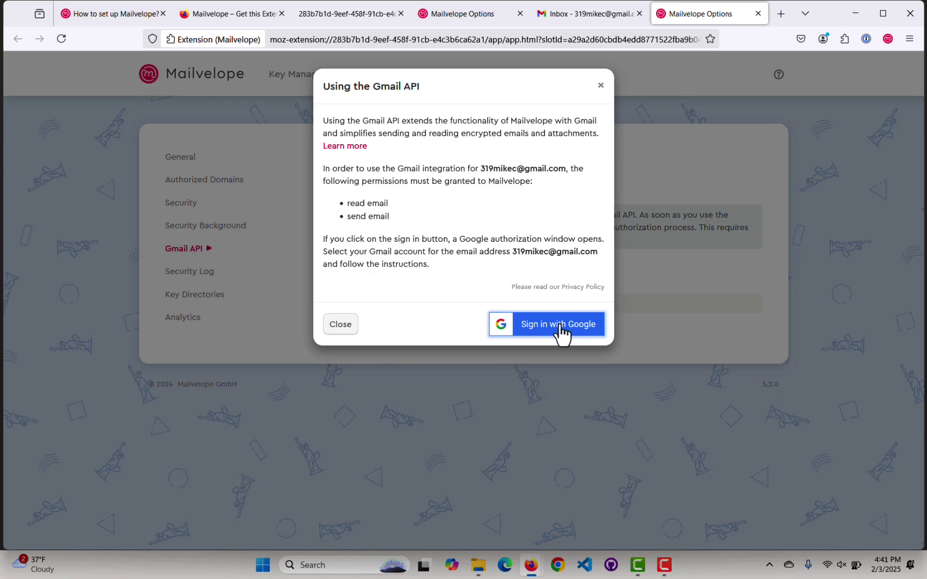
{"action": "left_click", "coordinate": [553, 325]}
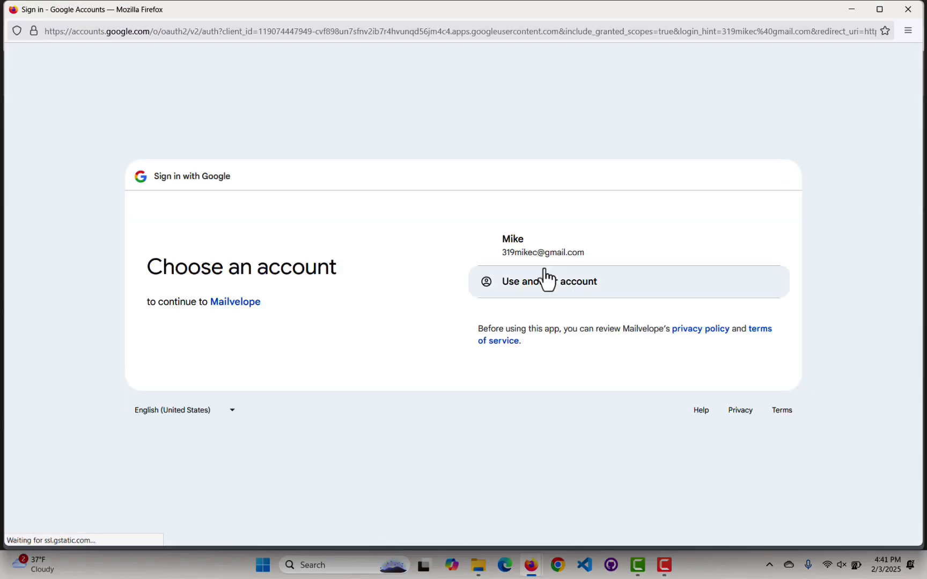
{"action": "left_click", "coordinate": [507, 250]}
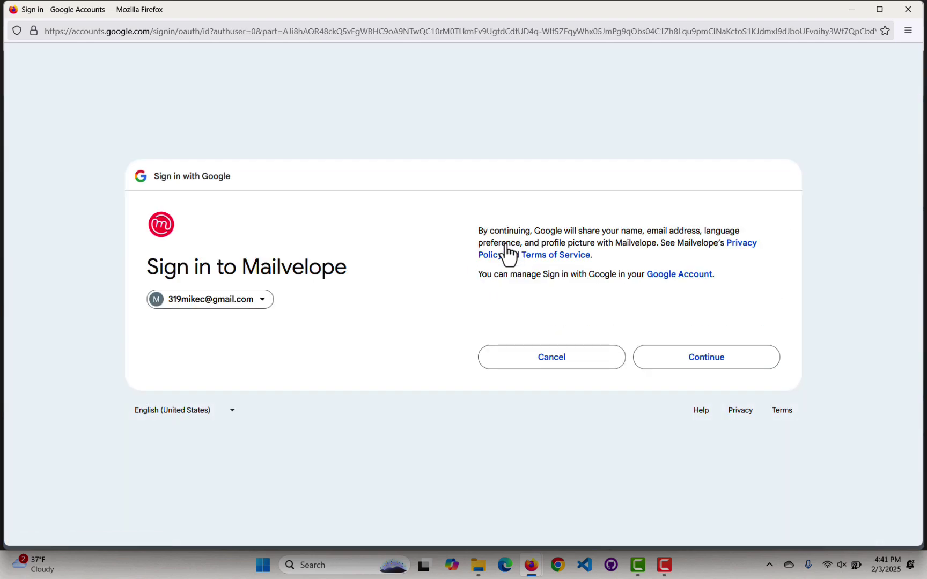
{"action": "left_click", "coordinate": [697, 360]}
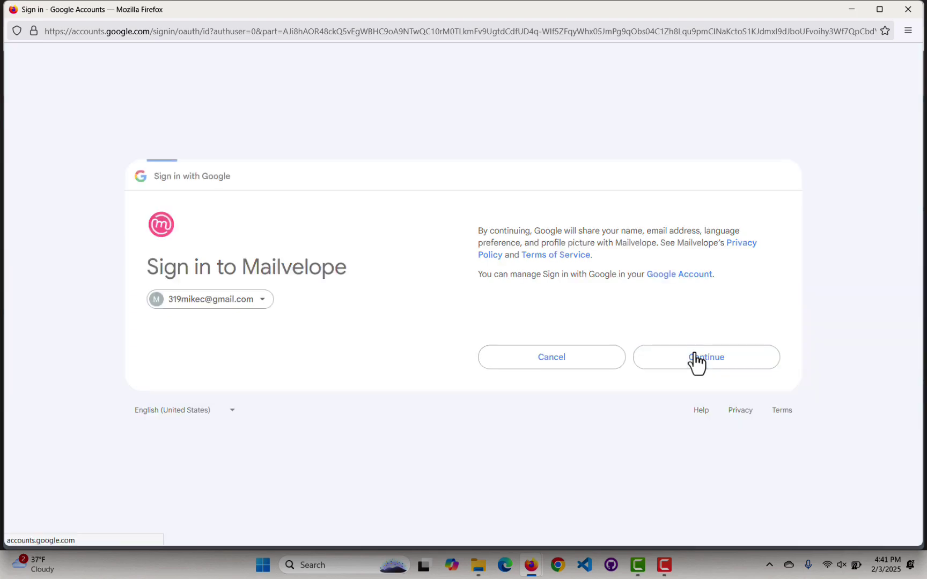
{"action": "left_click", "coordinate": [773, 240]}
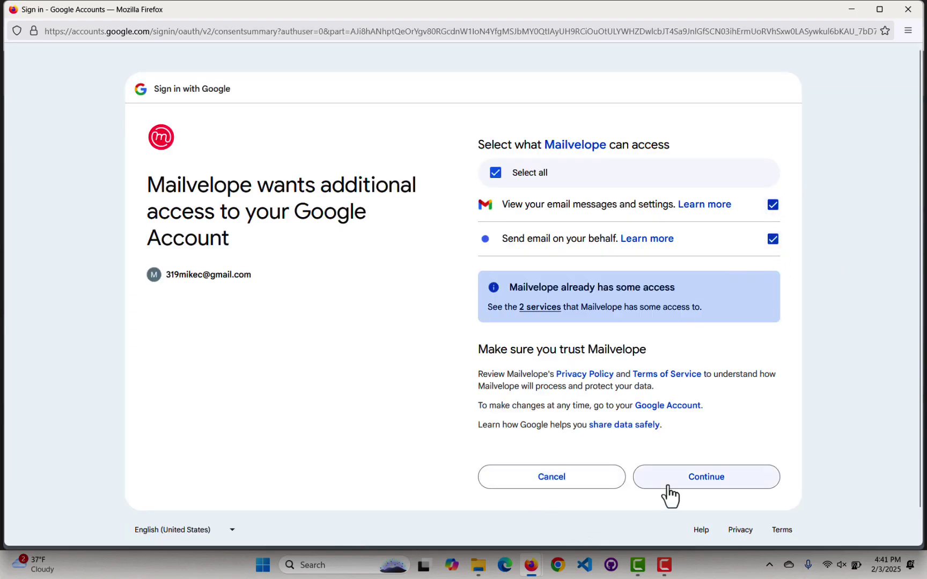
{"action": "left_click", "coordinate": [699, 483]}
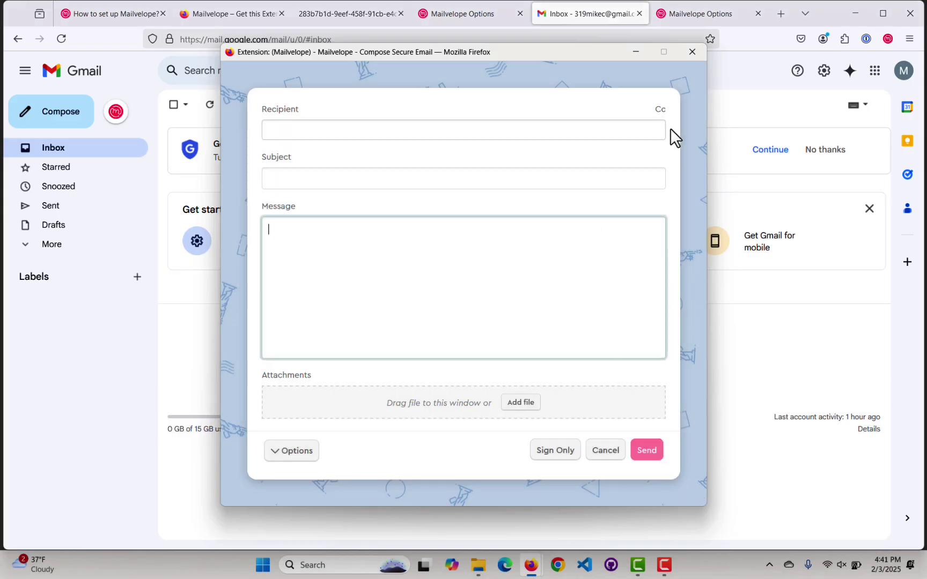
Close the secure compose window, briefly view Google's privacy policy, and start a new secure email.
{"action": "left_click", "coordinate": [693, 53]}
{"action": "left_click", "coordinate": [508, 421]}
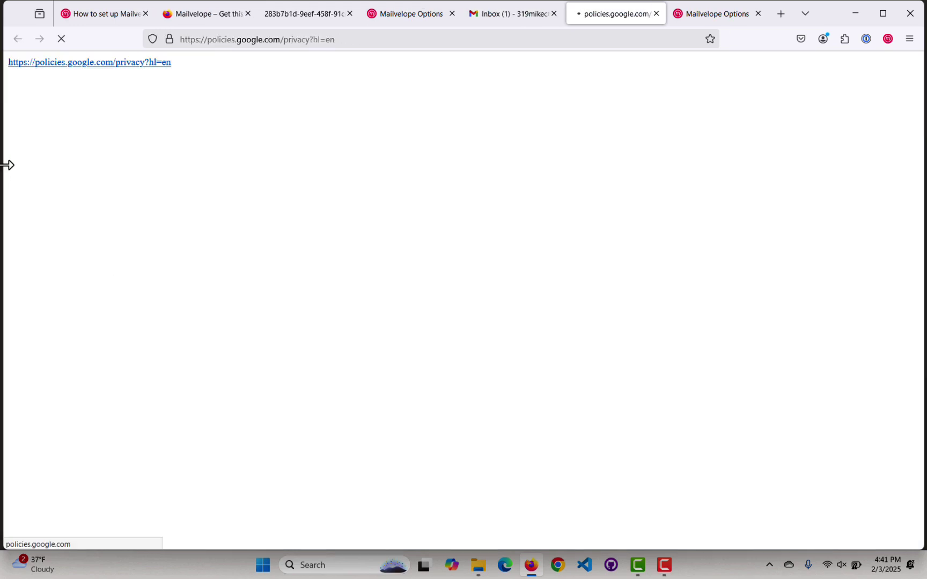
{"action": "left_click", "coordinate": [657, 13]}
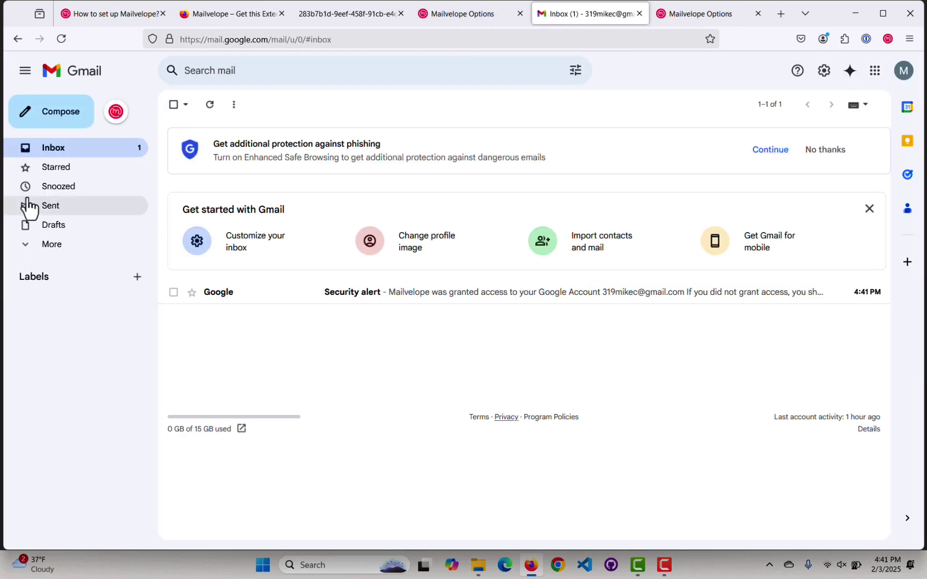
{"action": "left_click", "coordinate": [117, 113]}
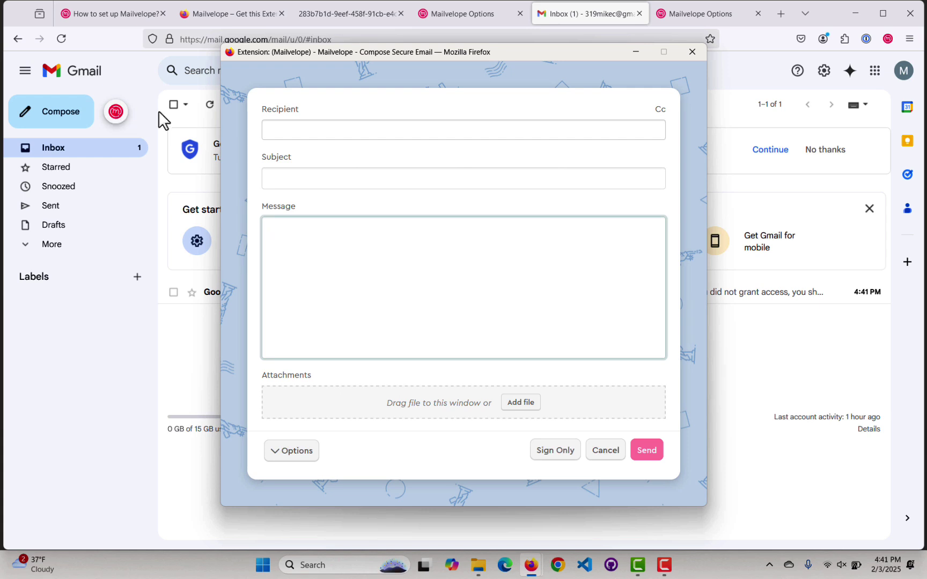
Paste the recipient address, write 'Please give me my secret message.', and check the signing options.
{"action": "left_click", "coordinate": [278, 131]}
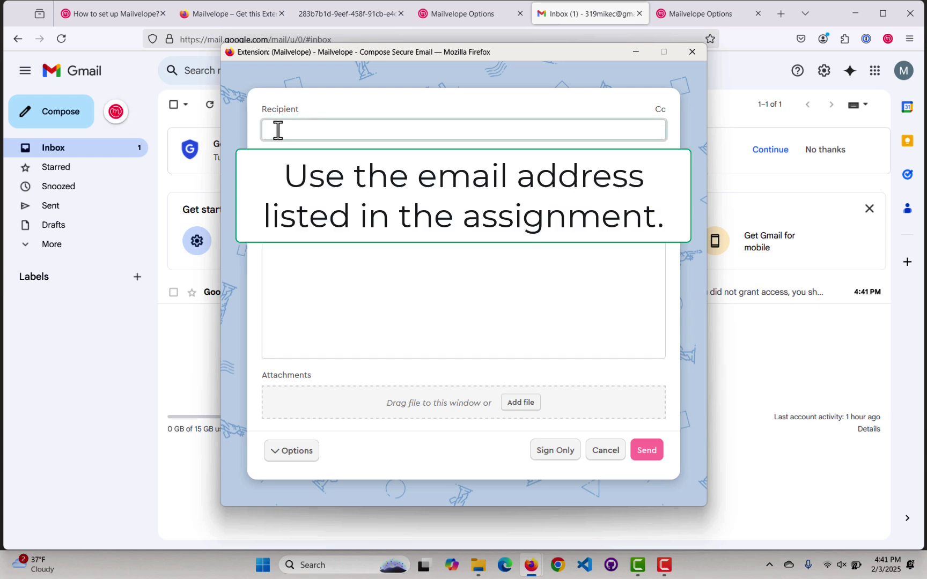
{"action": "key", "text": "ctrl+v"}
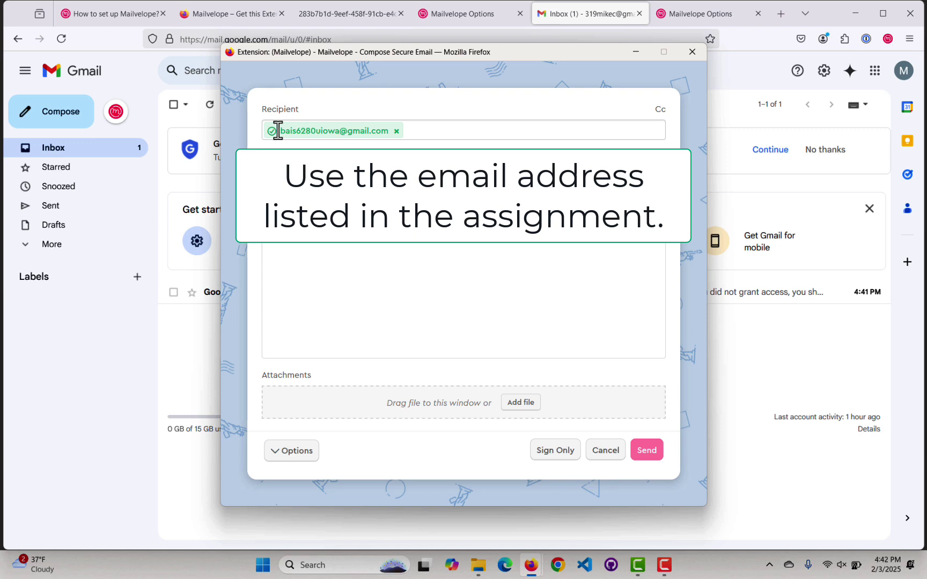
{"action": "type", "text": "Ple"}
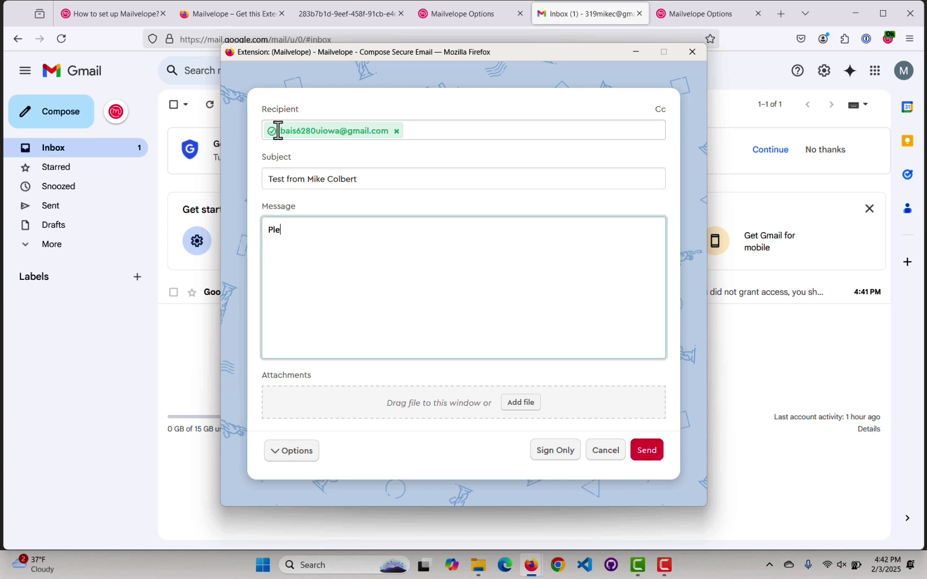
{"action": "type", "text": "ase give me my secret message."}
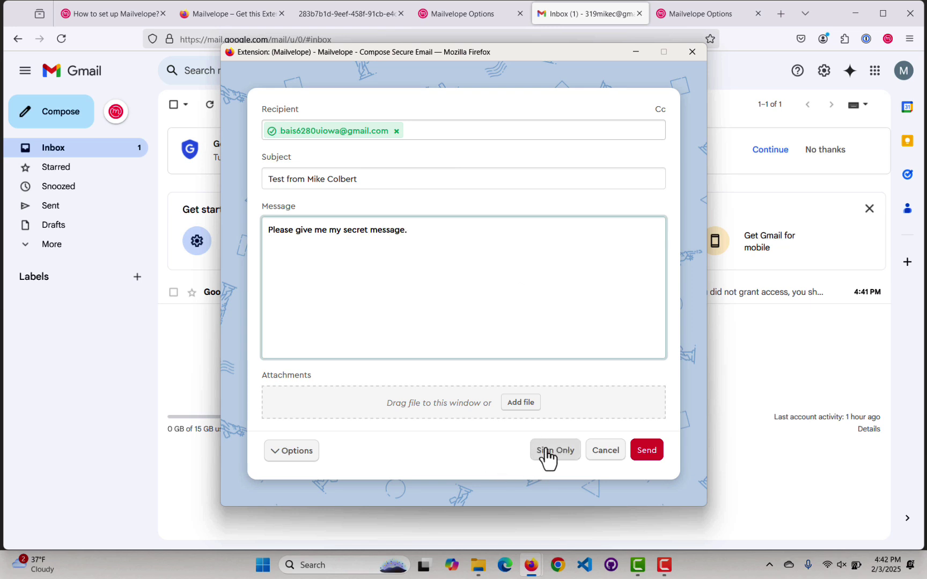
{"action": "left_click", "coordinate": [279, 454]}
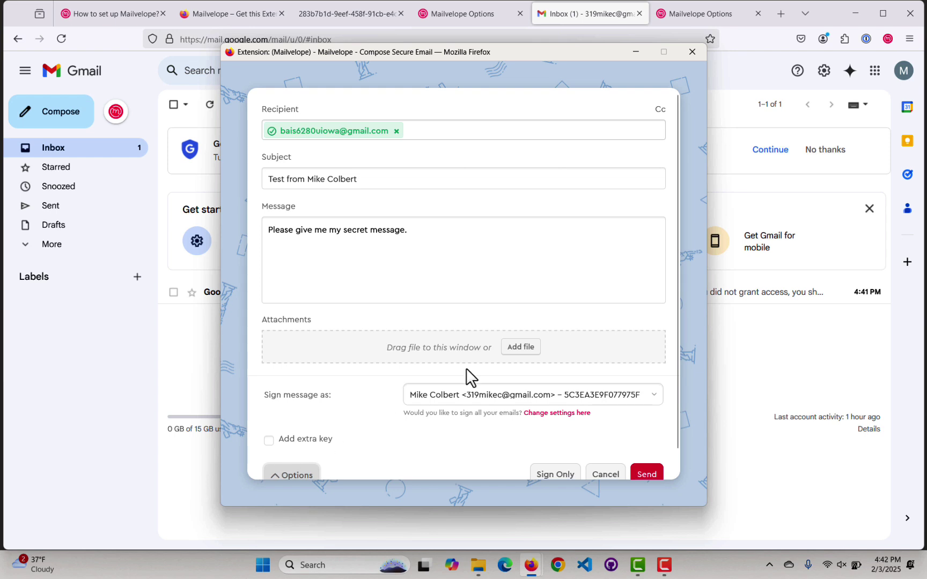
{"action": "scroll", "coordinate": [429, 432], "scroll_direction": "down", "scroll_amount": 2}
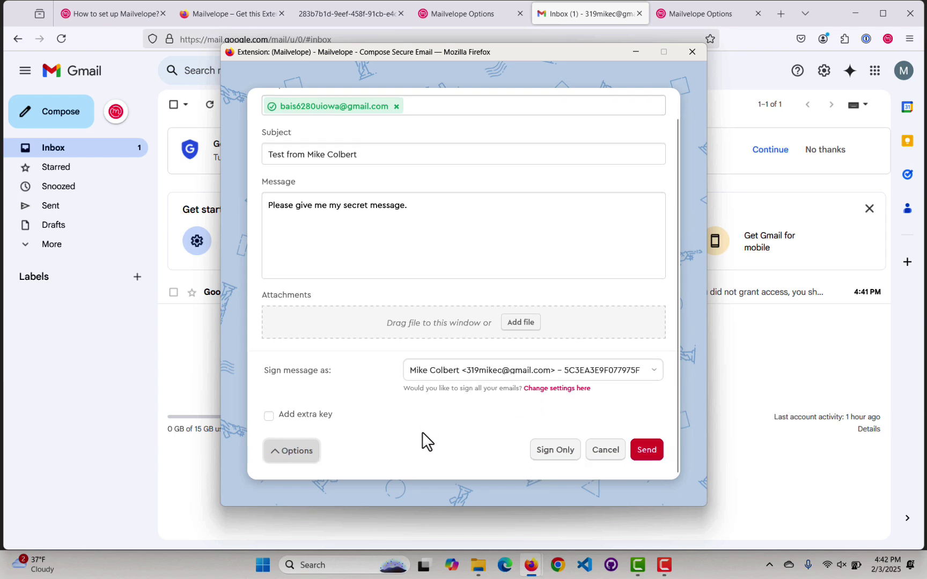
{"action": "scroll", "coordinate": [418, 432], "scroll_direction": "up", "scroll_amount": 2}
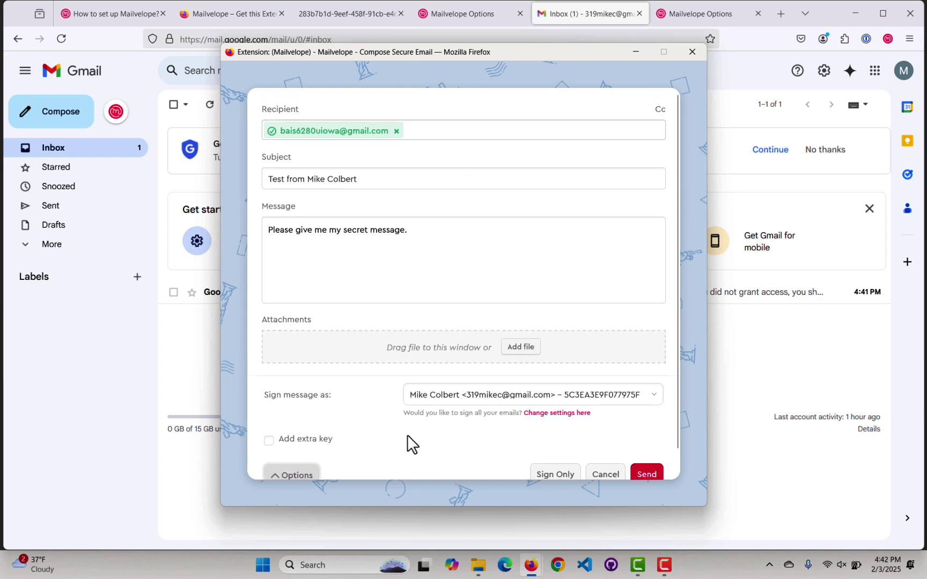
{"action": "left_click", "coordinate": [285, 474]}
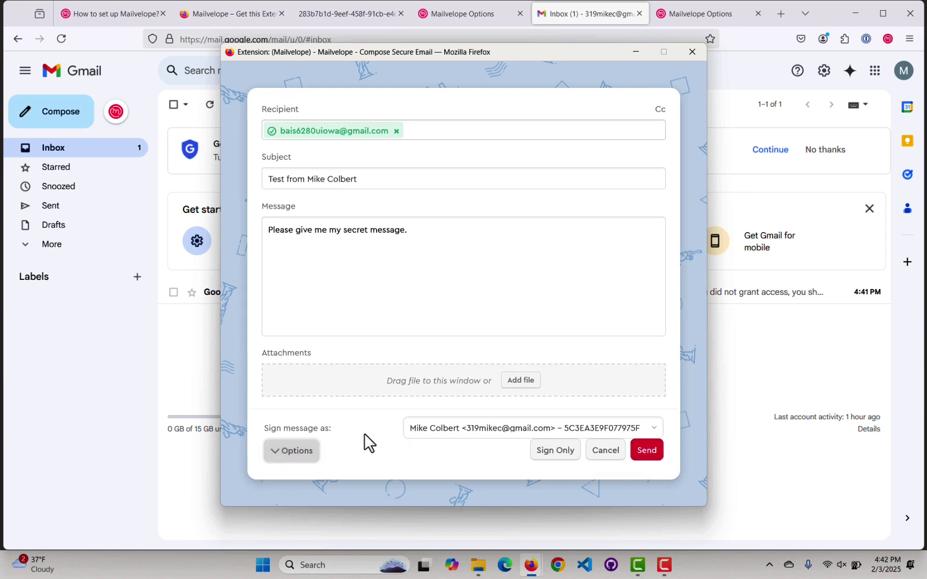
Send the signed, encrypted test email, authorising it with the key password.
{"action": "left_click", "coordinate": [648, 454]}
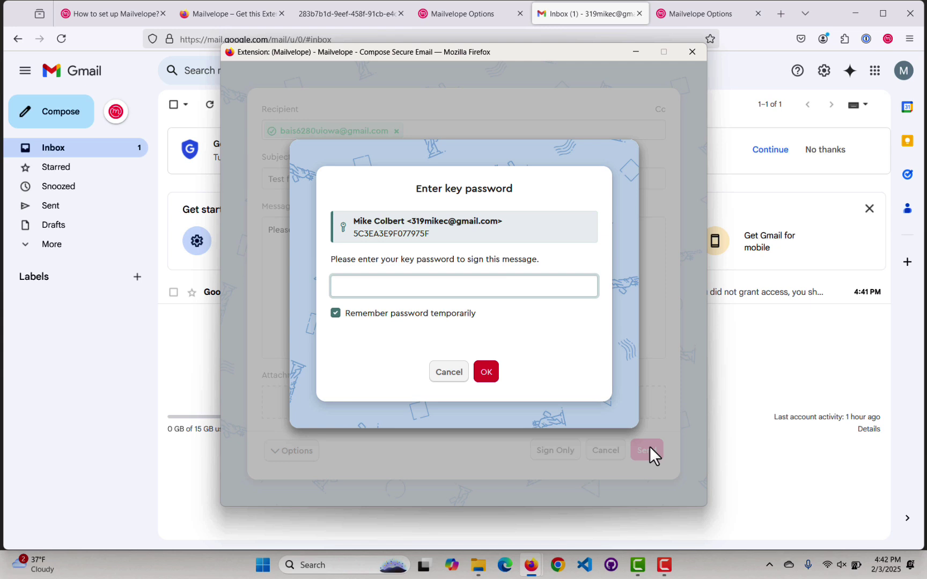
{"action": "type", "text": "passwor"}
{"action": "left_click", "coordinate": [486, 375]}
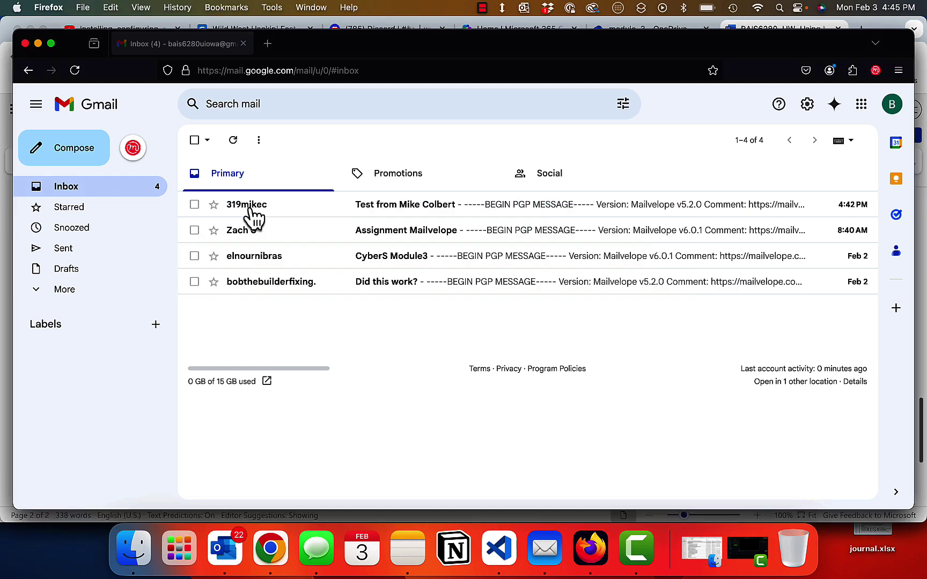
Open the PGP test email in the recipient's inbox, view its raw text, and start decrypting.
{"action": "left_click", "coordinate": [252, 214]}
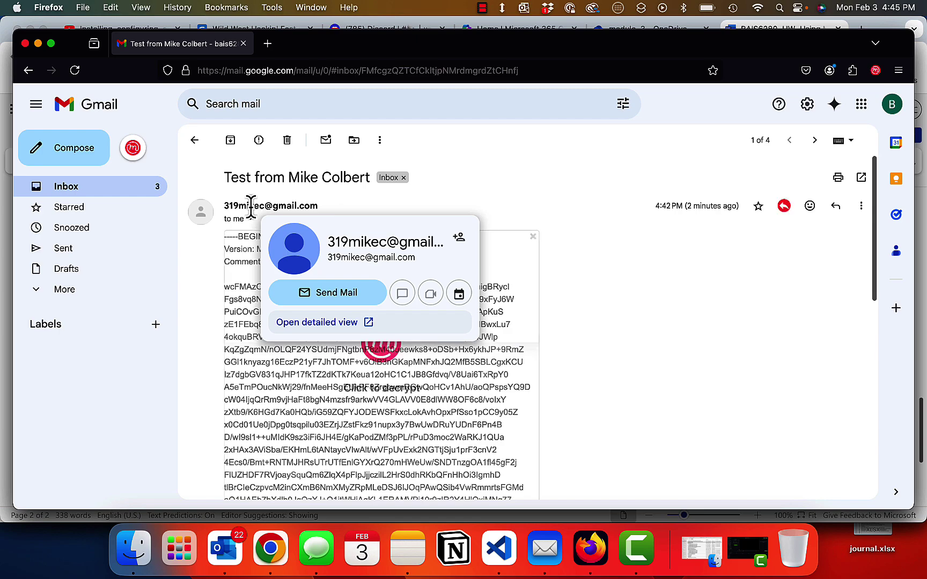
{"action": "left_click", "coordinate": [533, 237]}
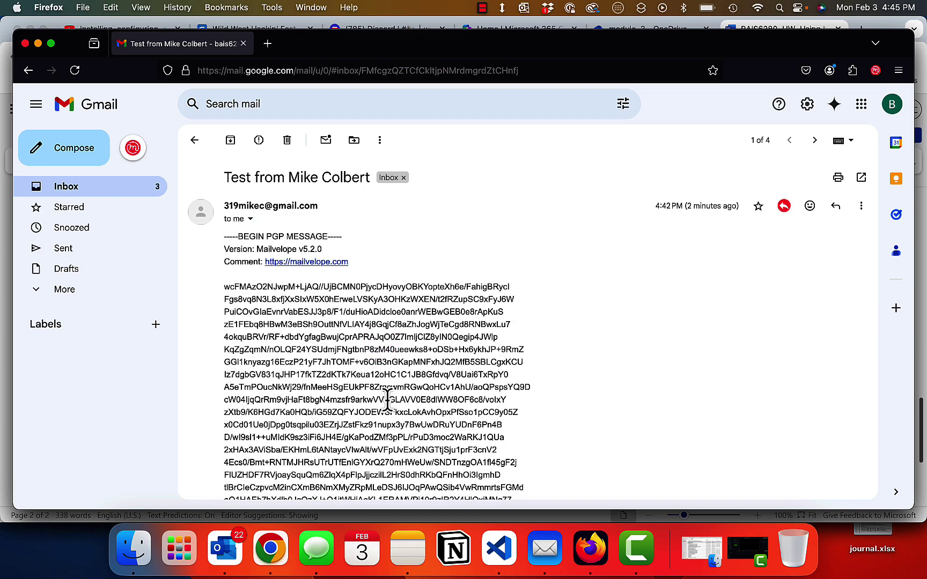
{"action": "scroll", "coordinate": [387, 399], "scroll_direction": "down", "scroll_amount": 5}
{"action": "scroll", "coordinate": [387, 400], "scroll_direction": "down", "scroll_amount": 3}
{"action": "scroll", "coordinate": [387, 407], "scroll_direction": "up", "scroll_amount": 8}
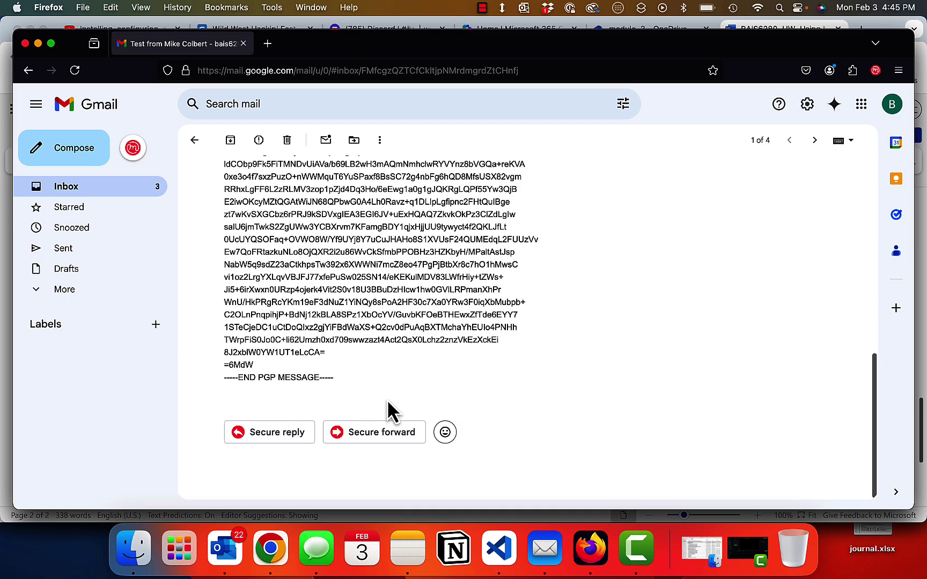
{"action": "left_click", "coordinate": [375, 347]}
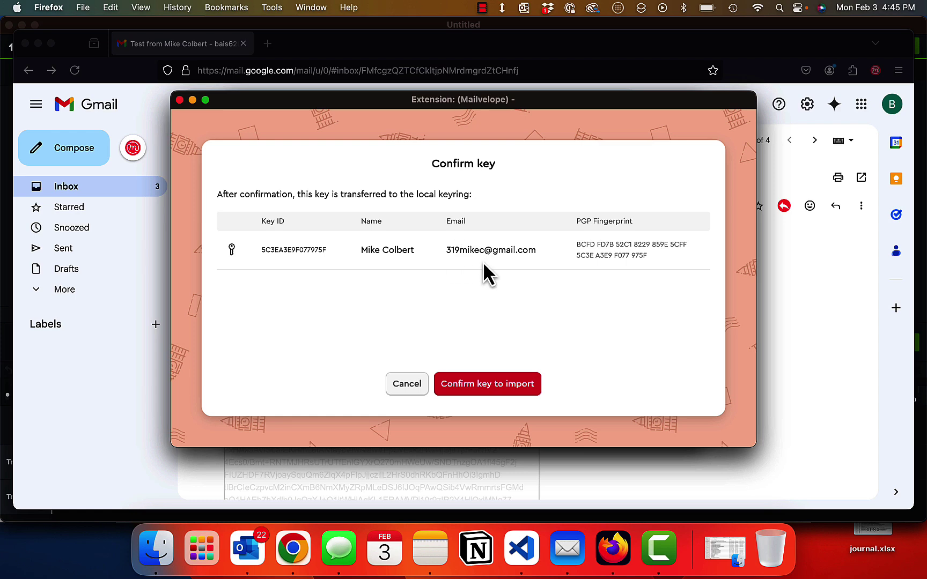
Import the sender's key and decrypt the message using the pasted key password.
{"action": "left_click", "coordinate": [490, 390]}
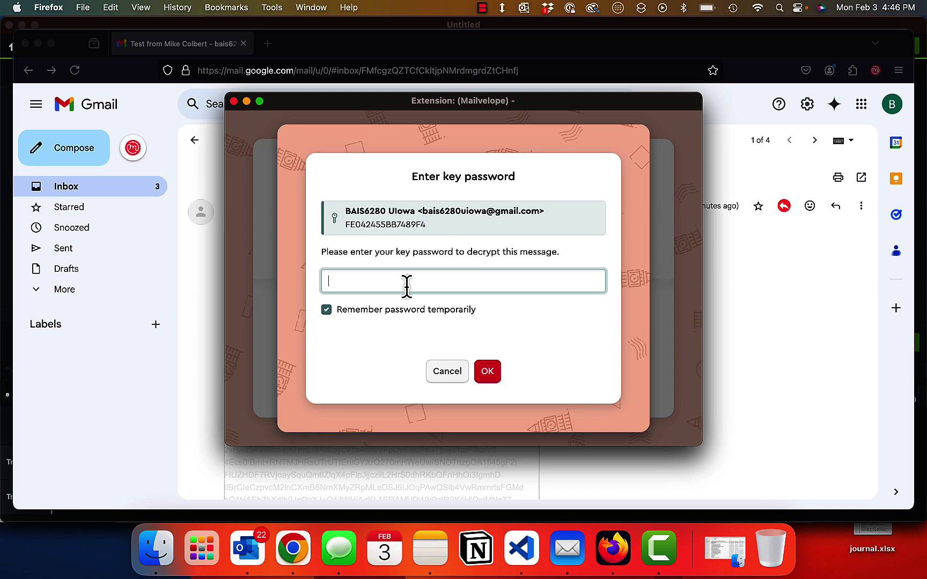
{"action": "key", "text": "super+v"}
{"action": "left_click", "coordinate": [487, 372]}
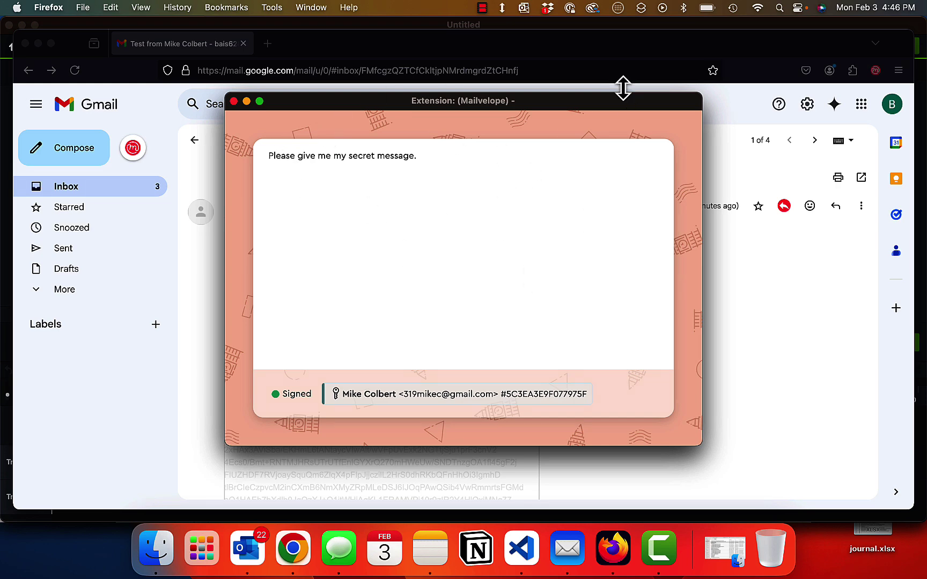
Send an encrypted secure reply reading 'abc123' to the original sender.
{"action": "left_click", "coordinate": [235, 101]}
{"action": "scroll", "coordinate": [455, 362], "scroll_direction": "down", "scroll_amount": 5}
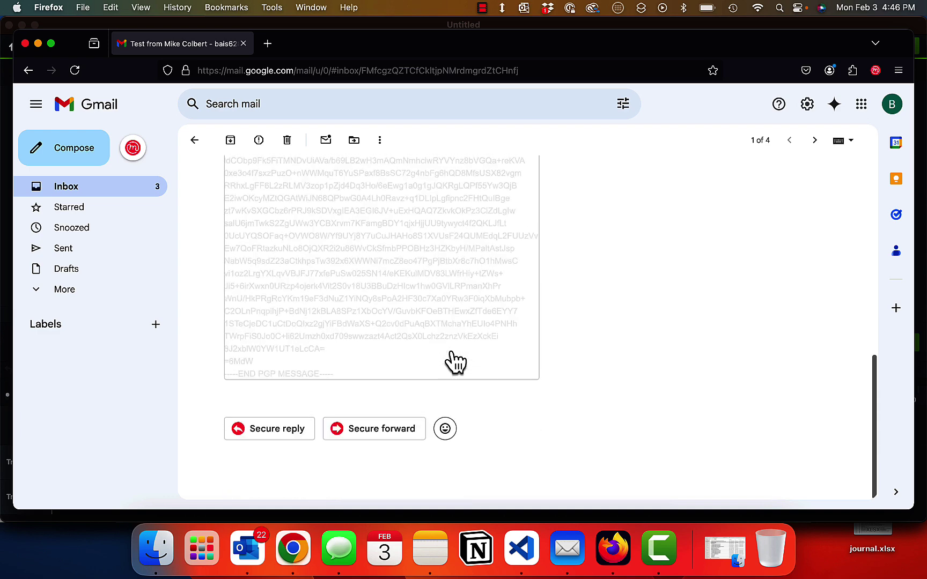
{"action": "left_click", "coordinate": [302, 435]}
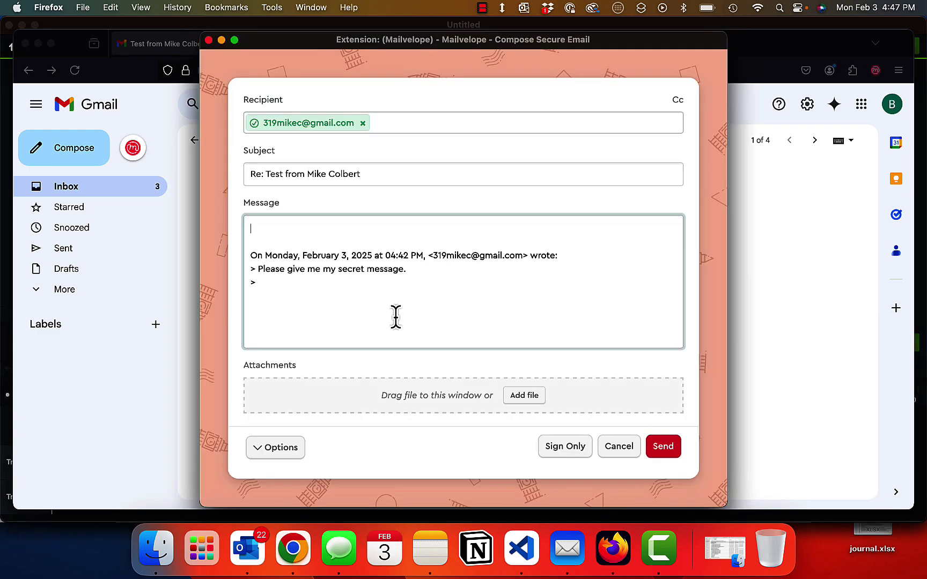
{"action": "type", "text": "abc123"}
{"action": "left_click", "coordinate": [660, 449]}
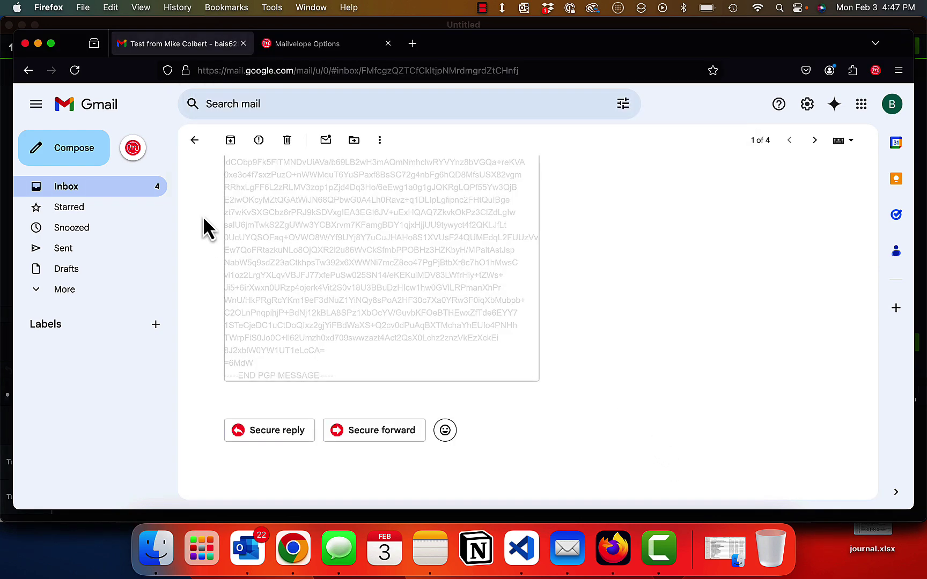
Decrypt the reply in Sent mail to confirm it reads 'abc123', then close it.
{"action": "left_click", "coordinate": [67, 250]}
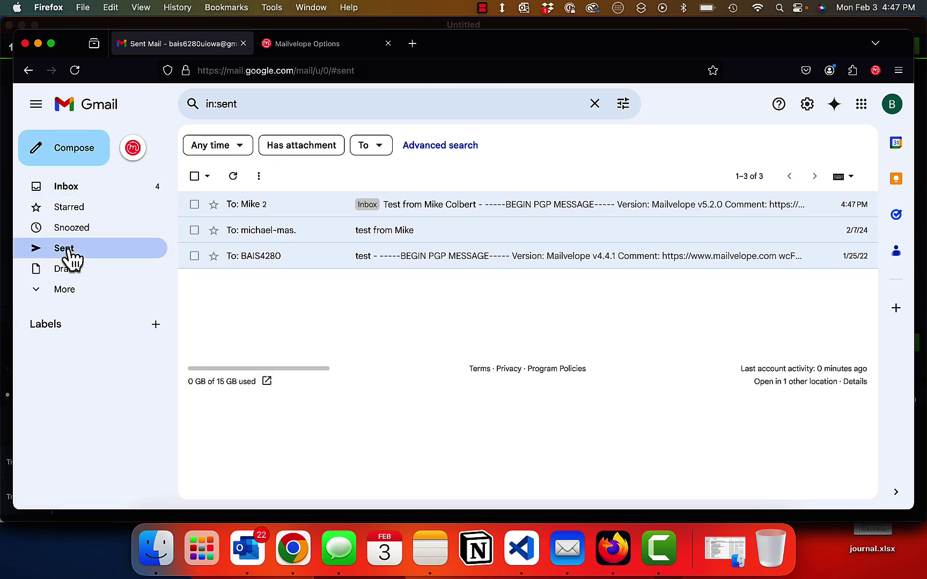
{"action": "left_click", "coordinate": [253, 207]}
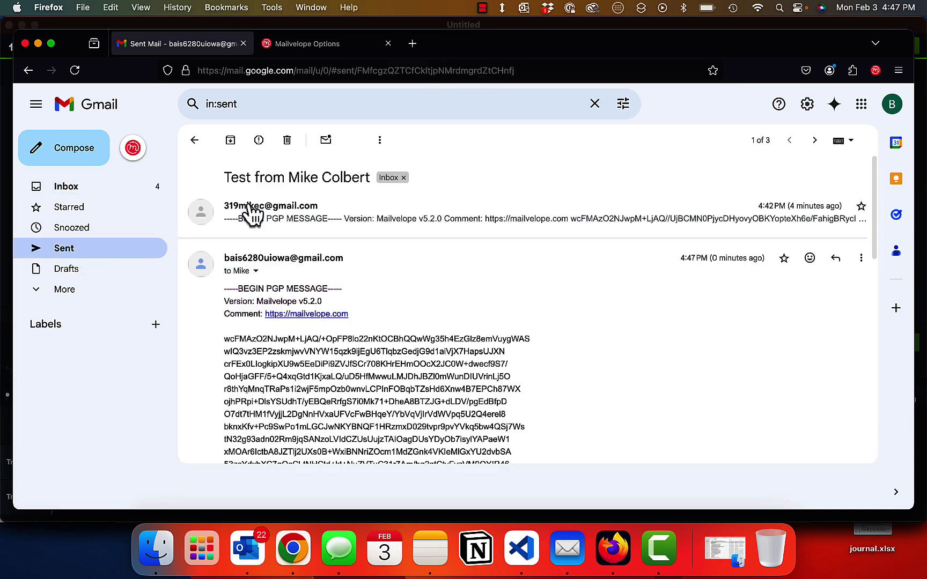
{"action": "scroll", "coordinate": [333, 257], "scroll_direction": "down", "scroll_amount": 3}
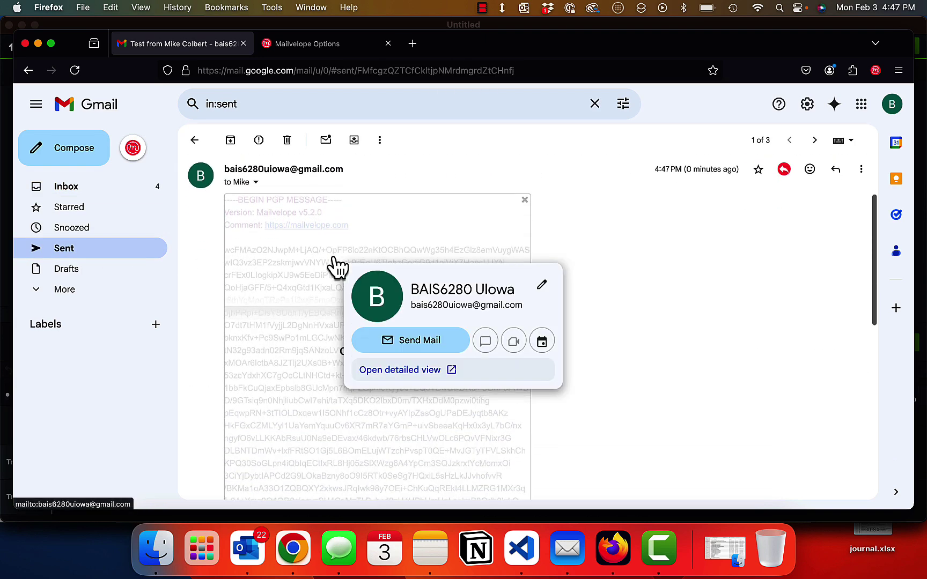
{"action": "left_click", "coordinate": [465, 323]}
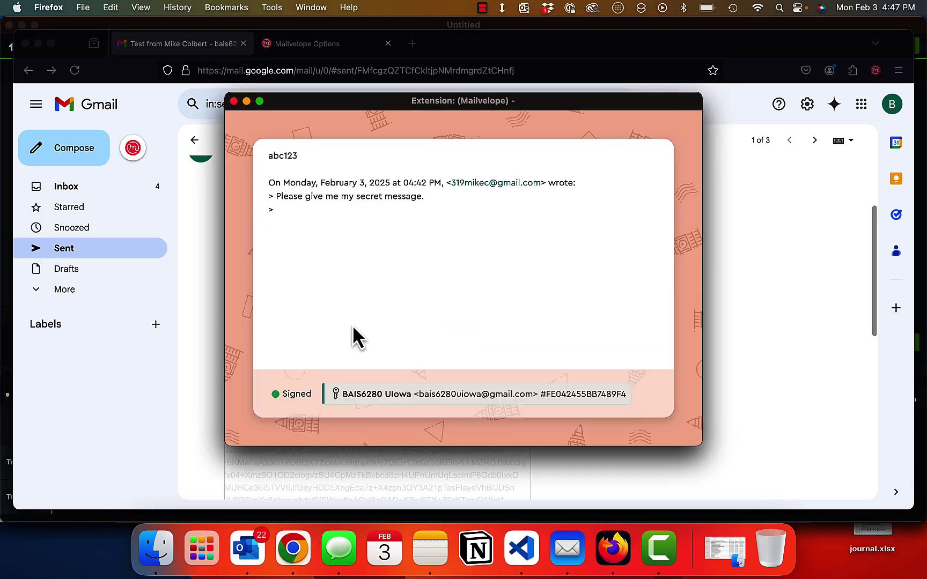
{"action": "left_click", "coordinate": [728, 185]}
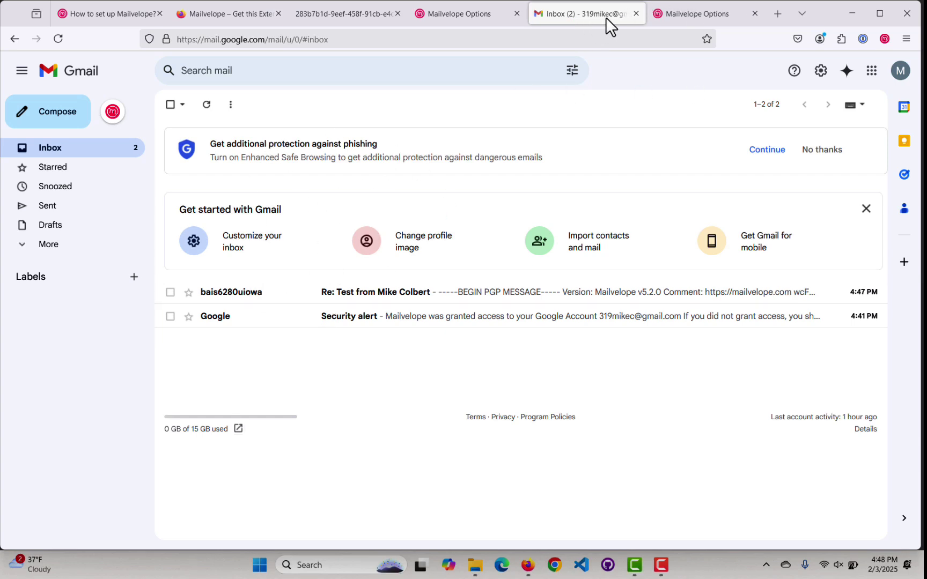
Open the received Re: email and decrypt it with the key password.
{"action": "mouse_move", "coordinate": [243, 293]}
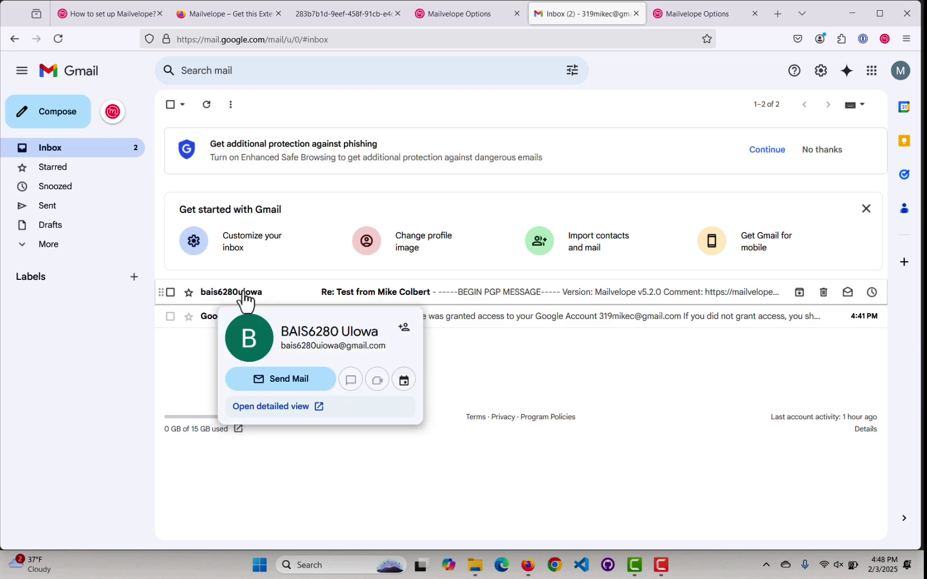
{"action": "left_click", "coordinate": [243, 293]}
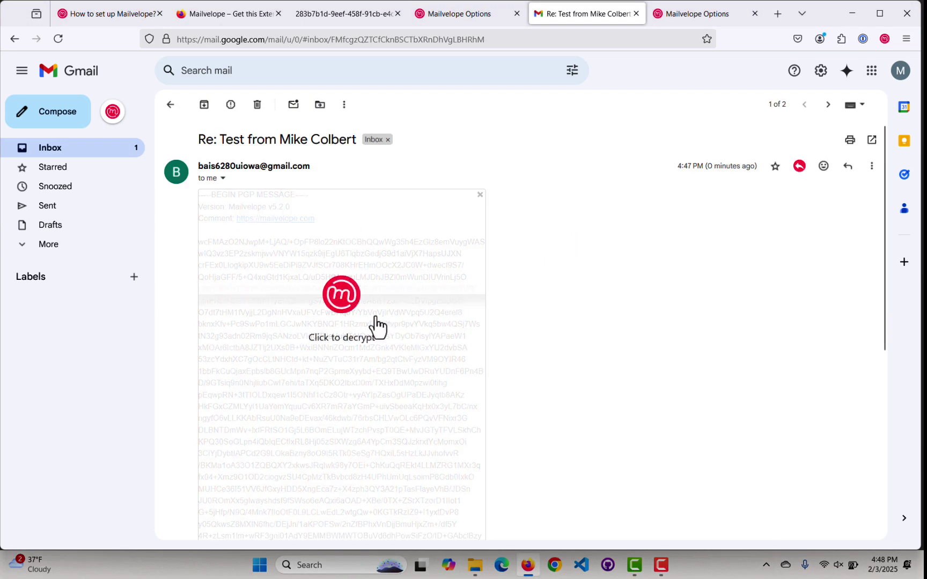
{"action": "left_click", "coordinate": [349, 304]}
{"action": "left_click", "coordinate": [460, 287]}
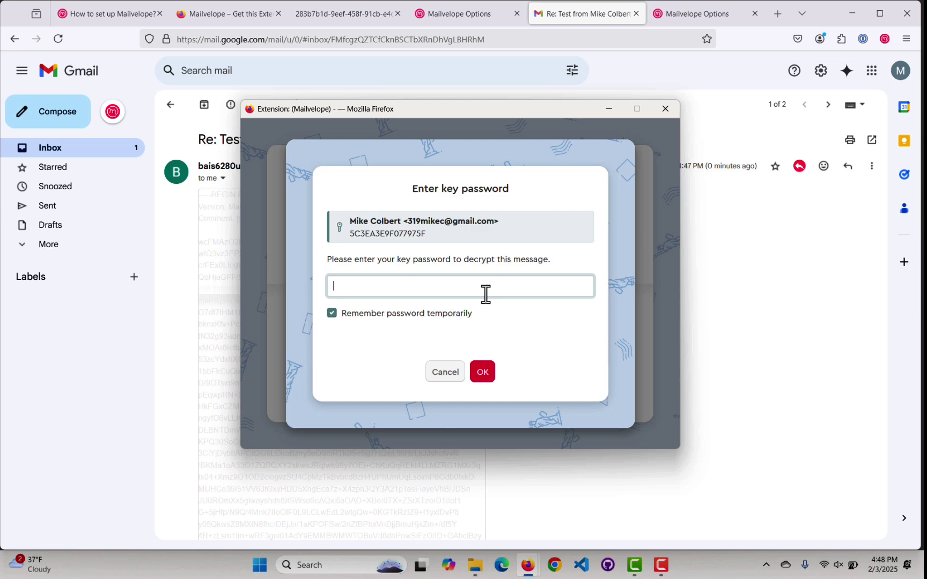
{"action": "type", "text": "********"}
{"action": "left_click", "coordinate": [476, 372]}
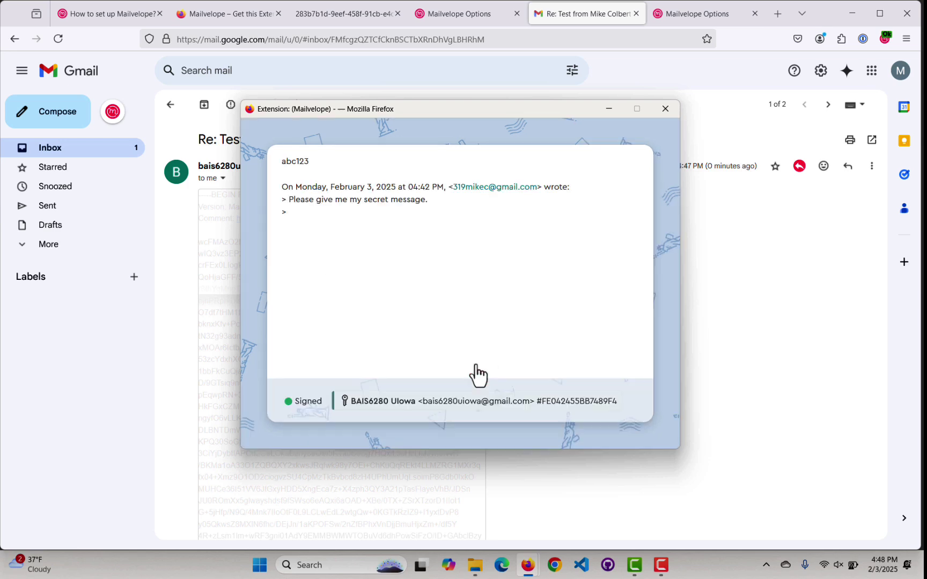